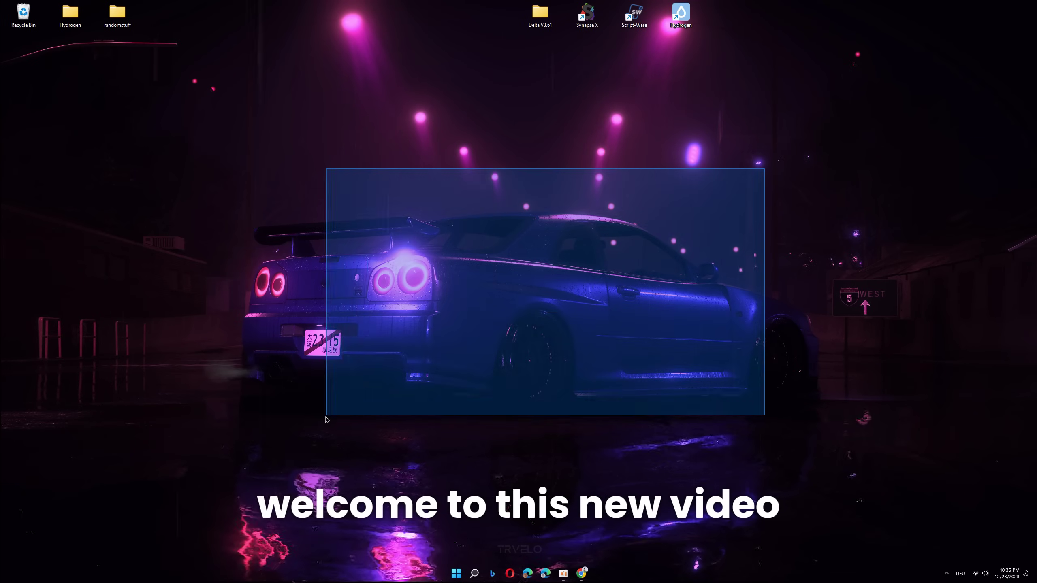
drag(227, 163, 773, 441)
drag(790, 216, 571, 351)
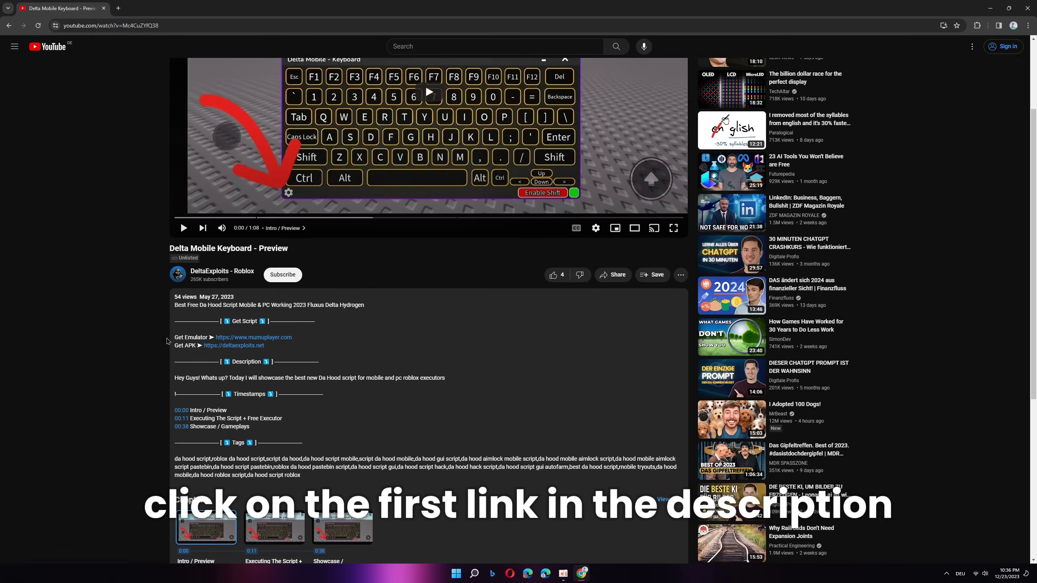
Step: Follow the emulator link in the video description and download the MuMu Player 12 installer, keeping the unverified file
drag(168, 340, 204, 336)
click(286, 338)
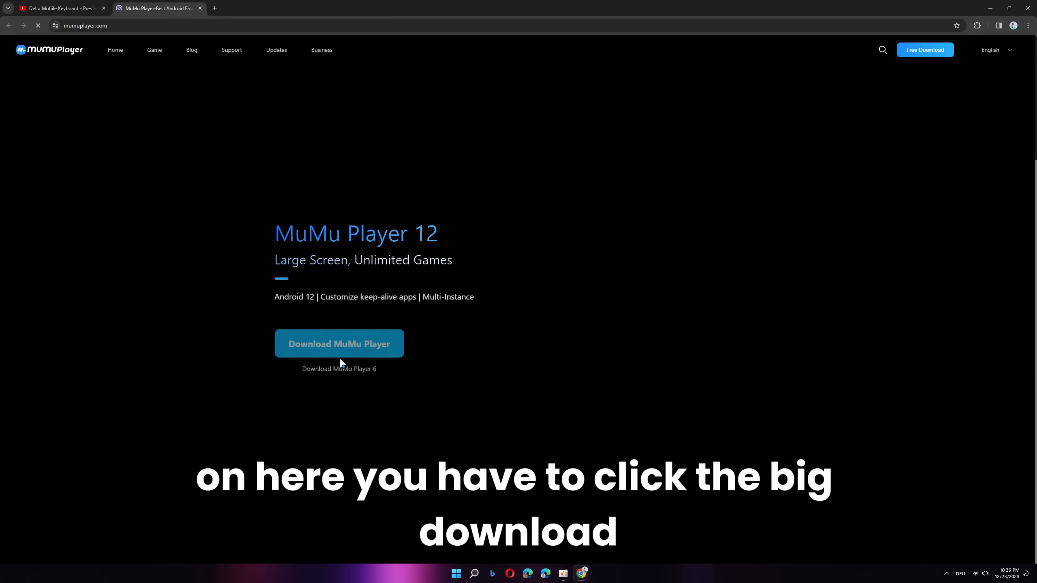
click(340, 341)
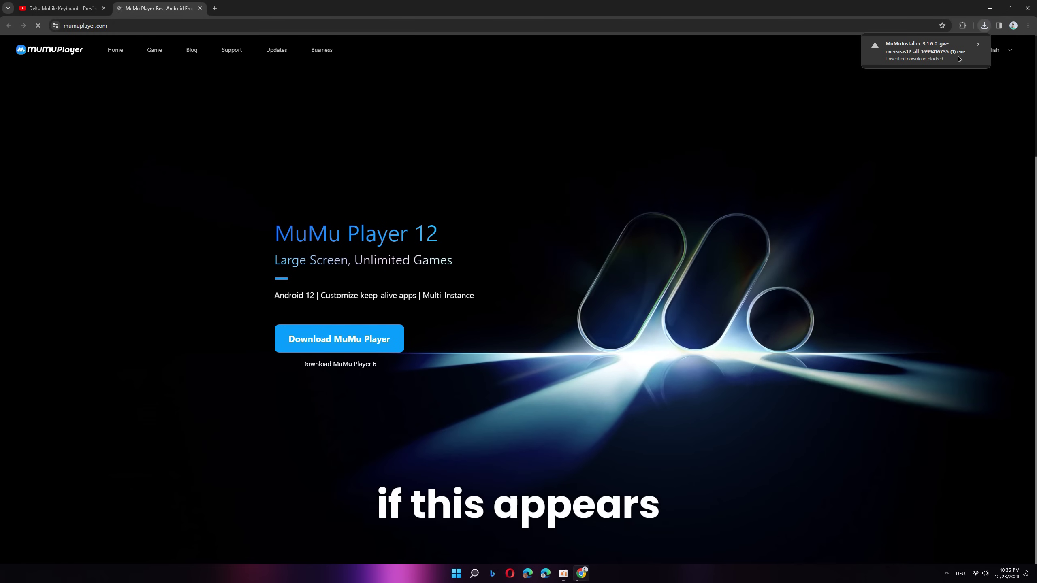
click(959, 59)
click(942, 101)
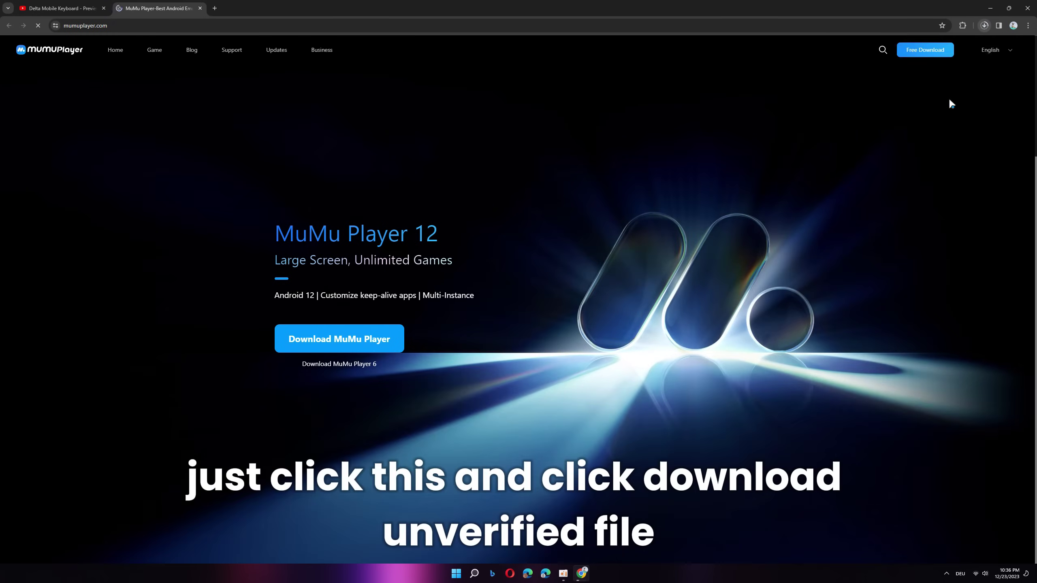
Step: Run the downloaded MuMu Player installer and start the installation, letting it continue in the background
click(983, 26)
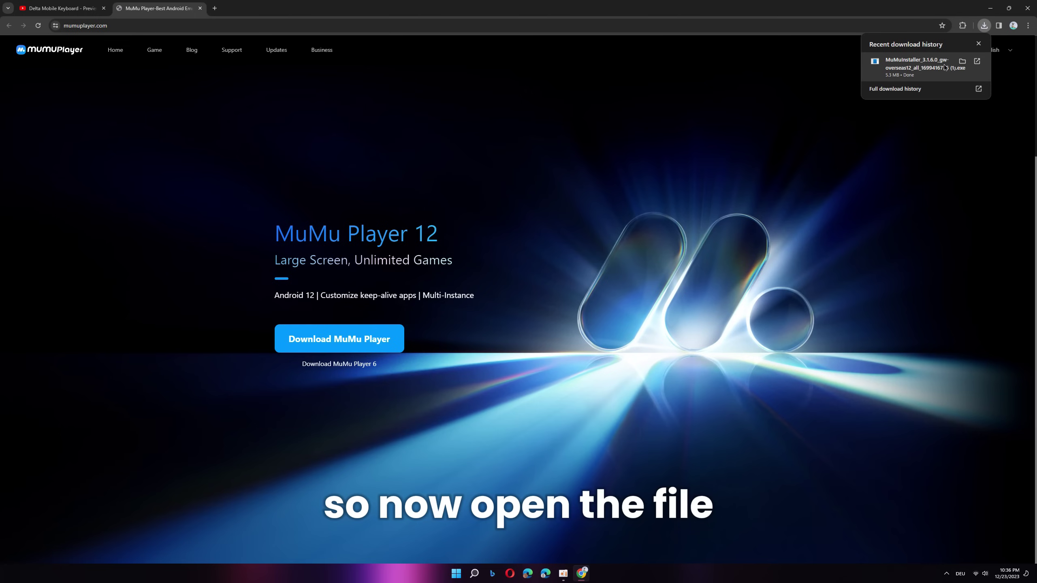
click(922, 70)
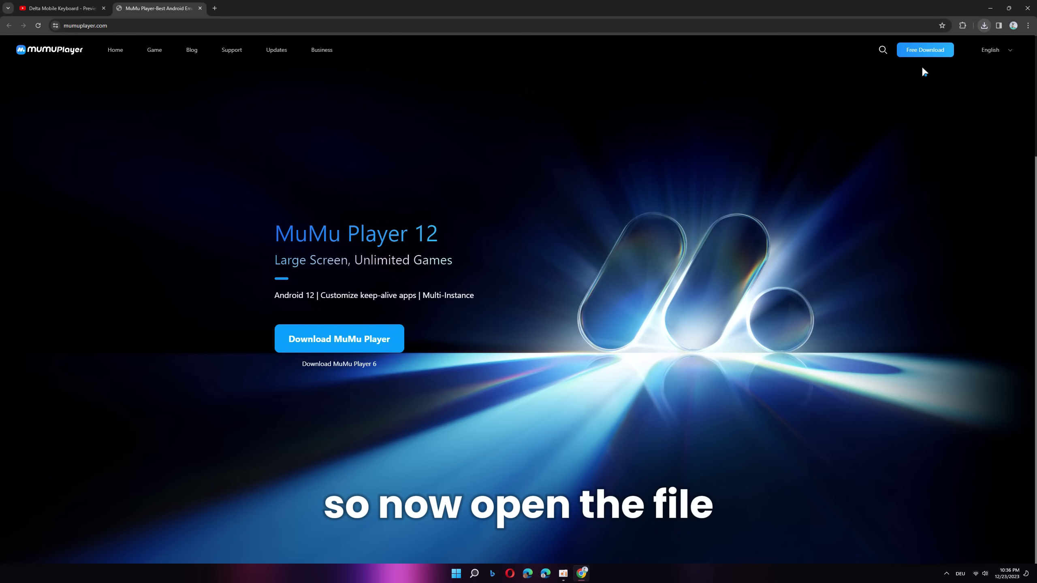
click(518, 311)
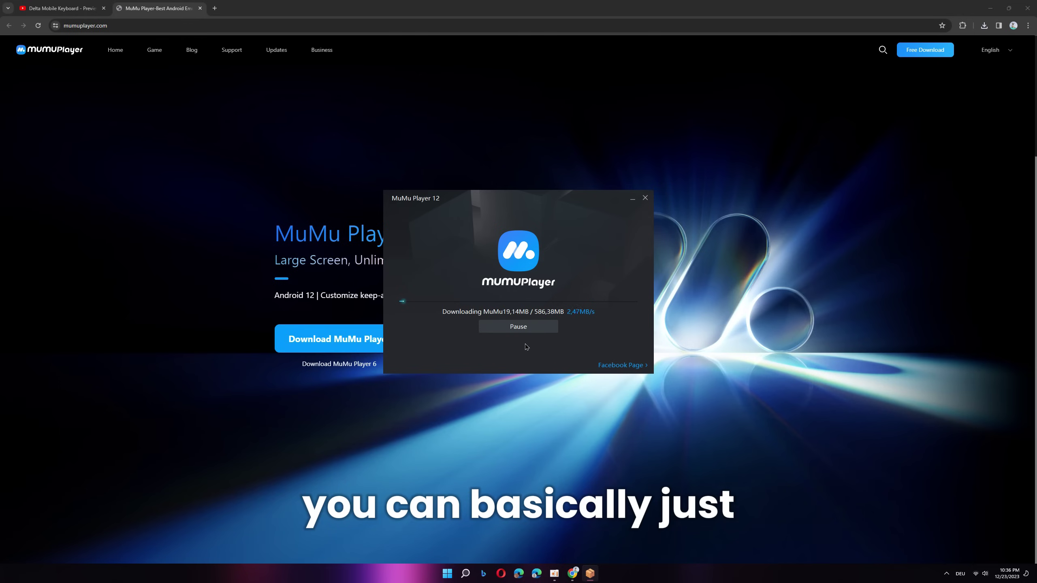
click(631, 201)
click(589, 573)
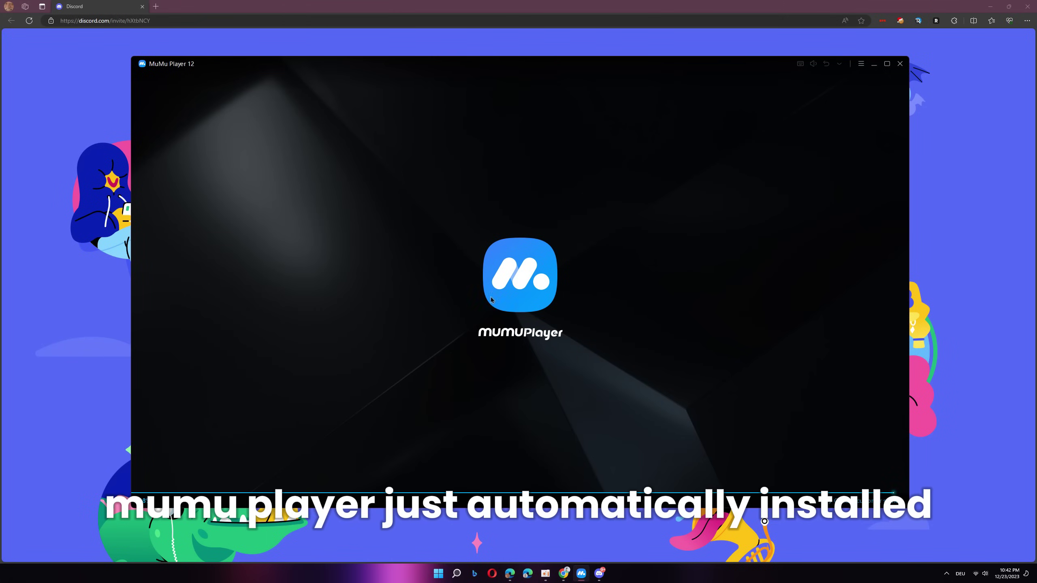
Step: Close the Discord invite window and minimize the browser behind MuMu Player
click(1027, 12)
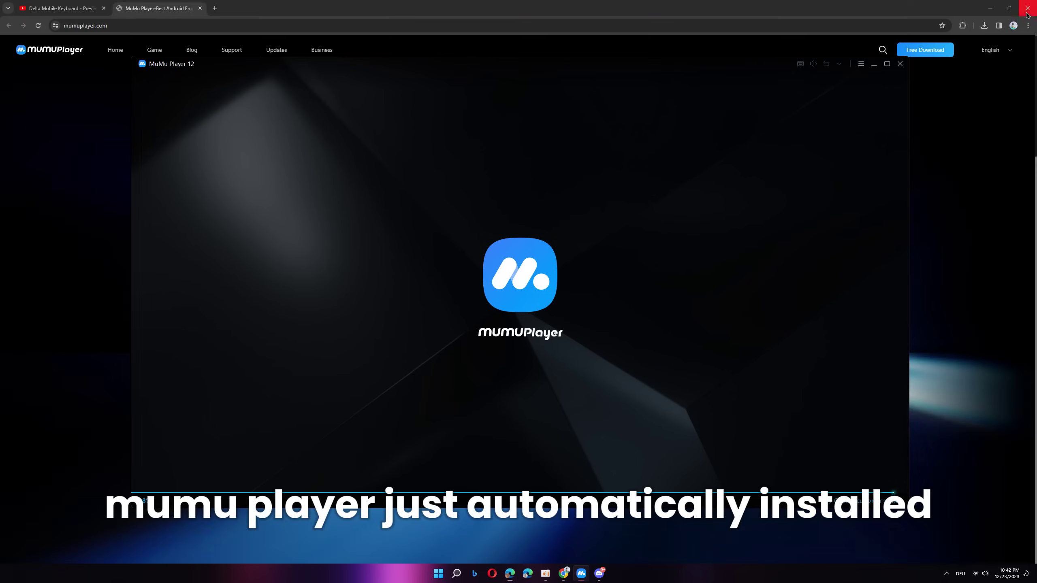
click(995, 10)
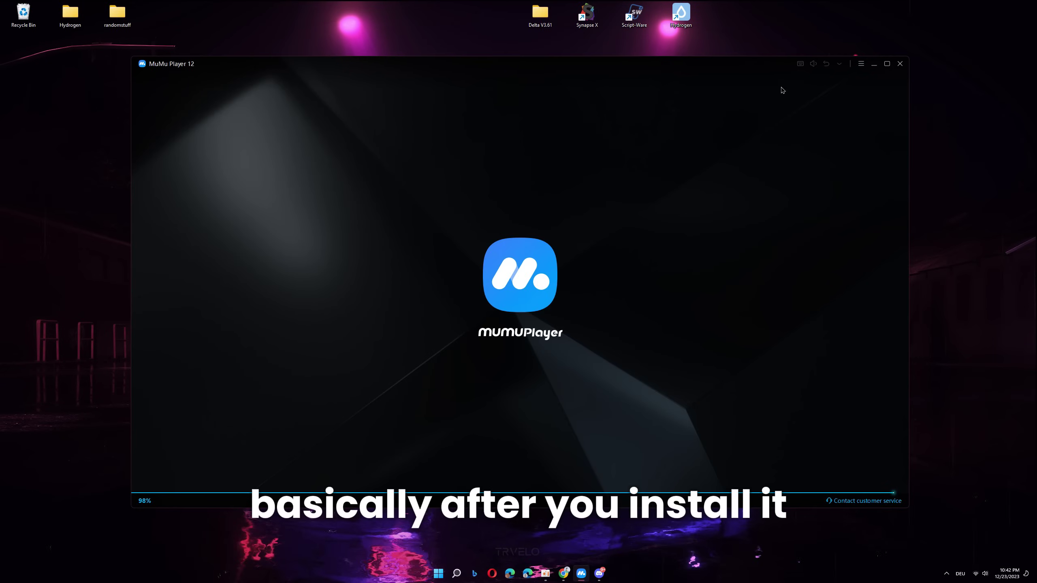
click(862, 65)
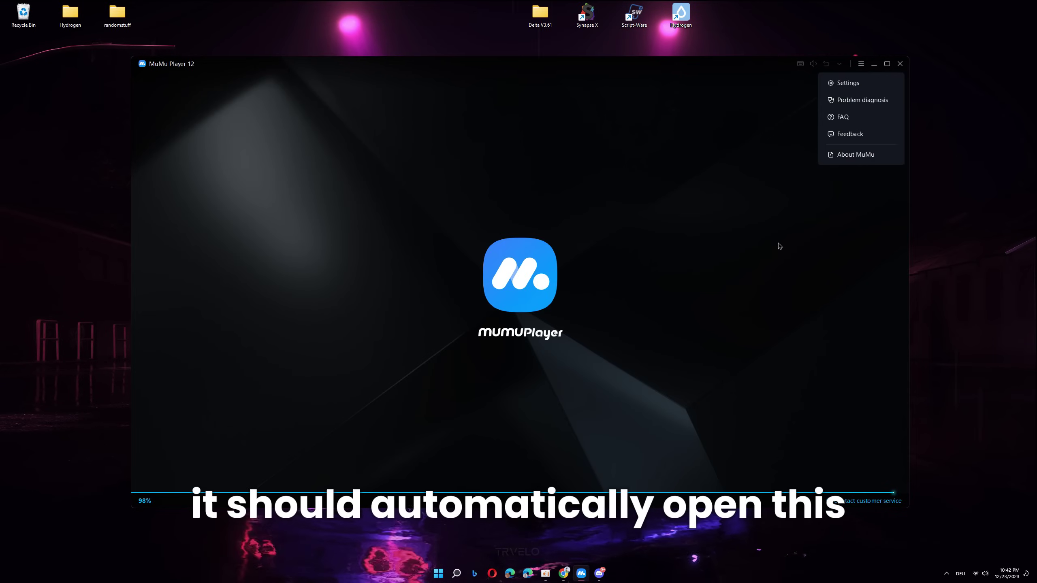
click(621, 392)
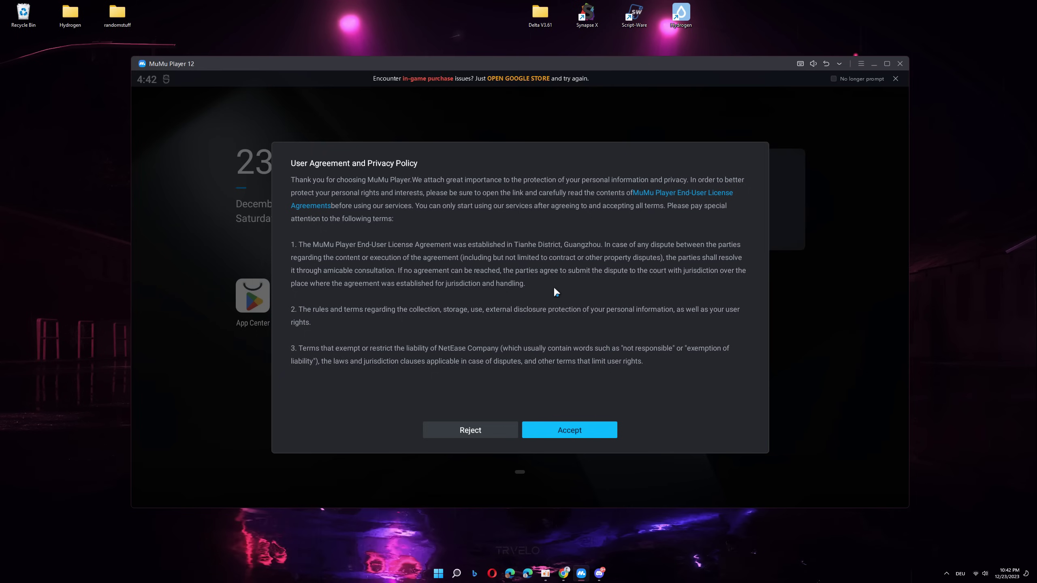
Step: Accept MuMu Player's User Agreement and Privacy Policy and download Chrome from the Tools folder
click(571, 427)
click(659, 291)
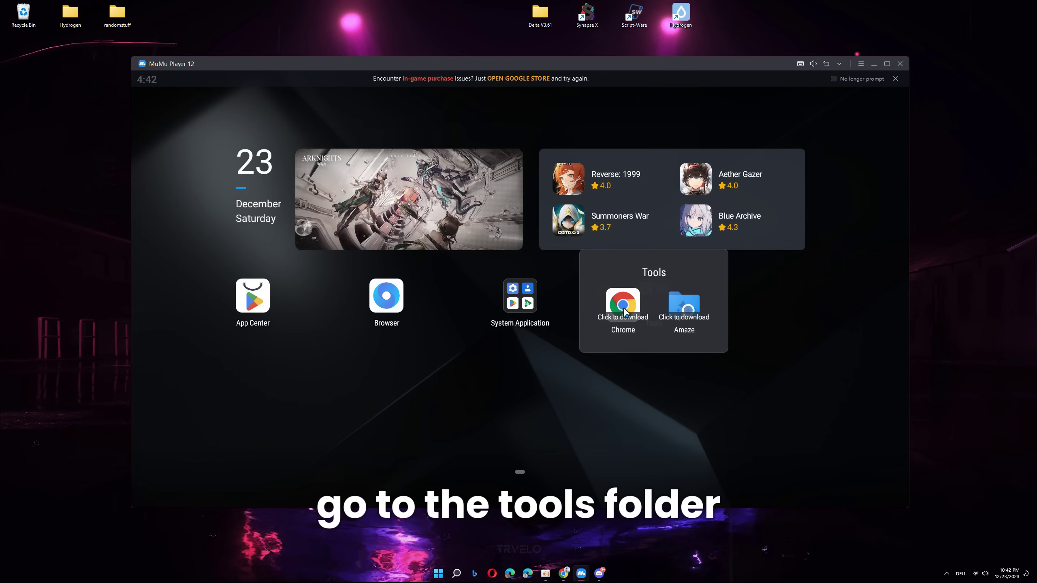
click(625, 310)
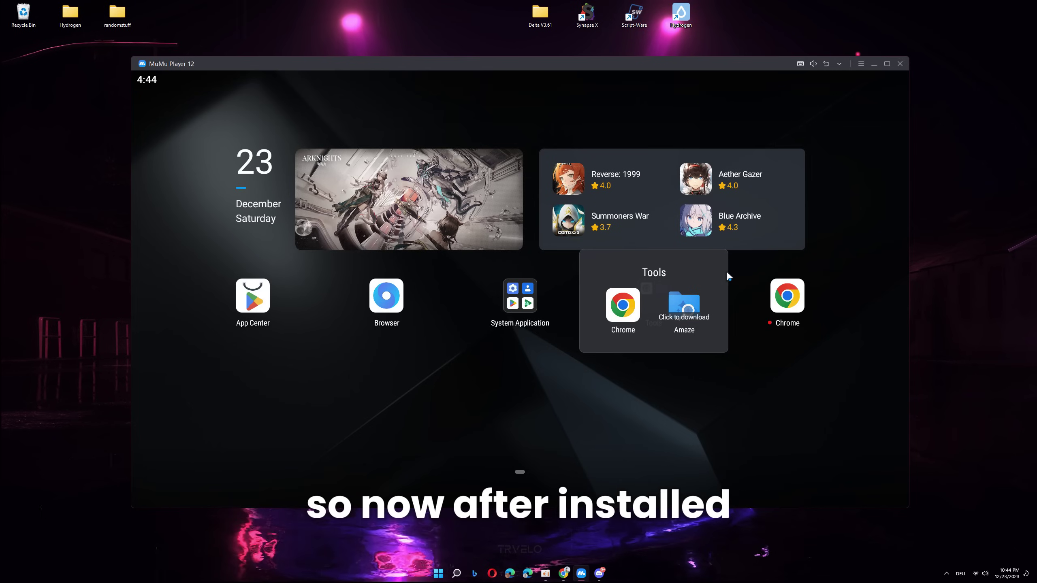
click(727, 273)
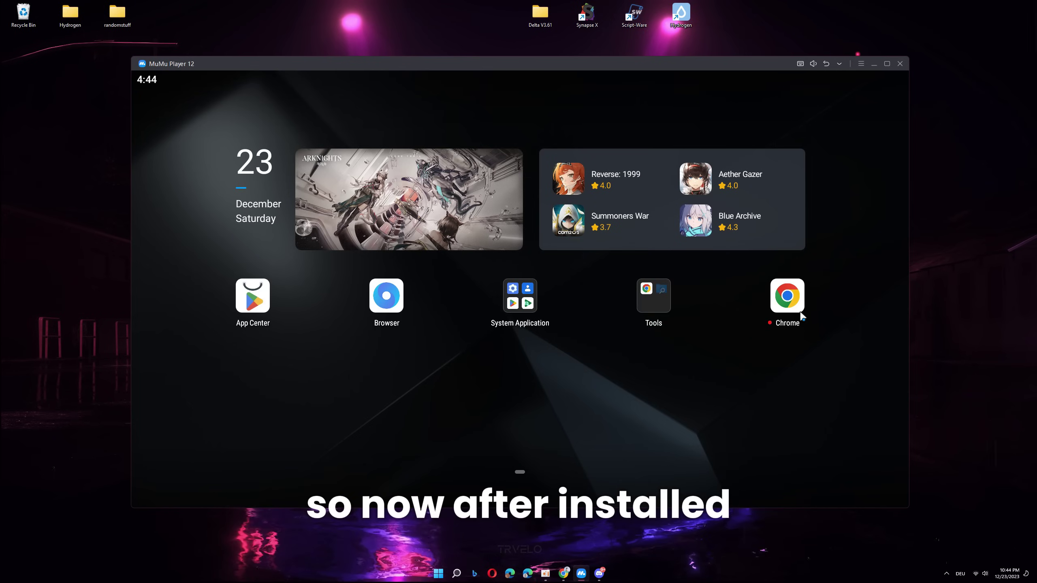
Step: Open Chrome in the emulator and load deltaexploits.net using the APK link copied from the video description
click(786, 291)
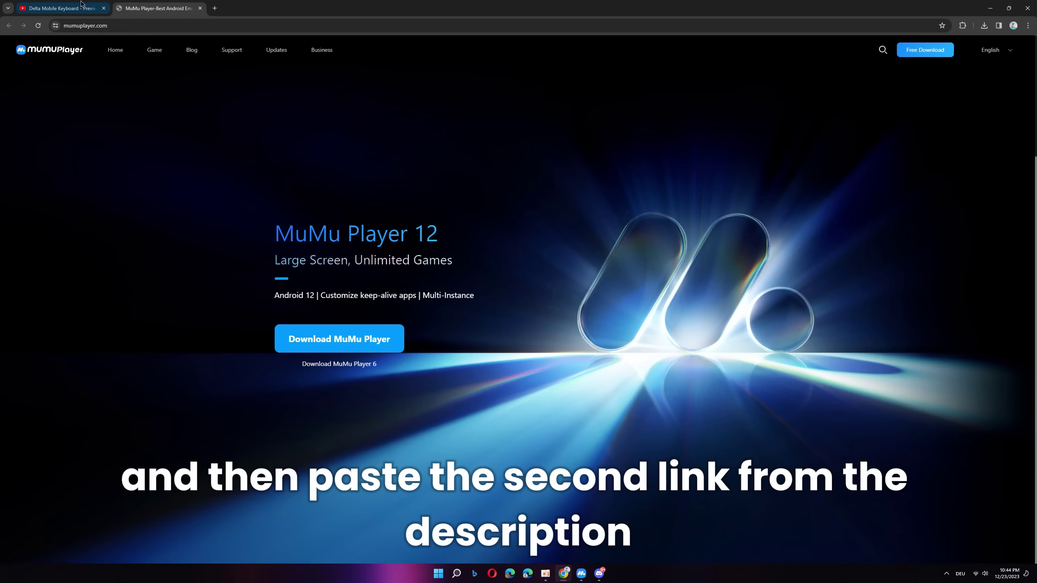
click(61, 9)
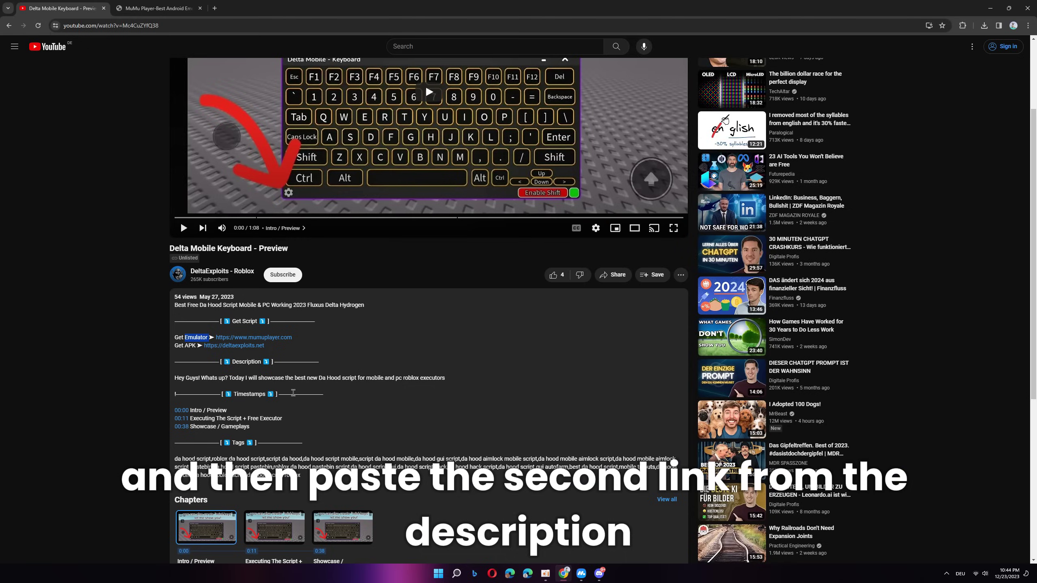
right_click(241, 345)
click(262, 405)
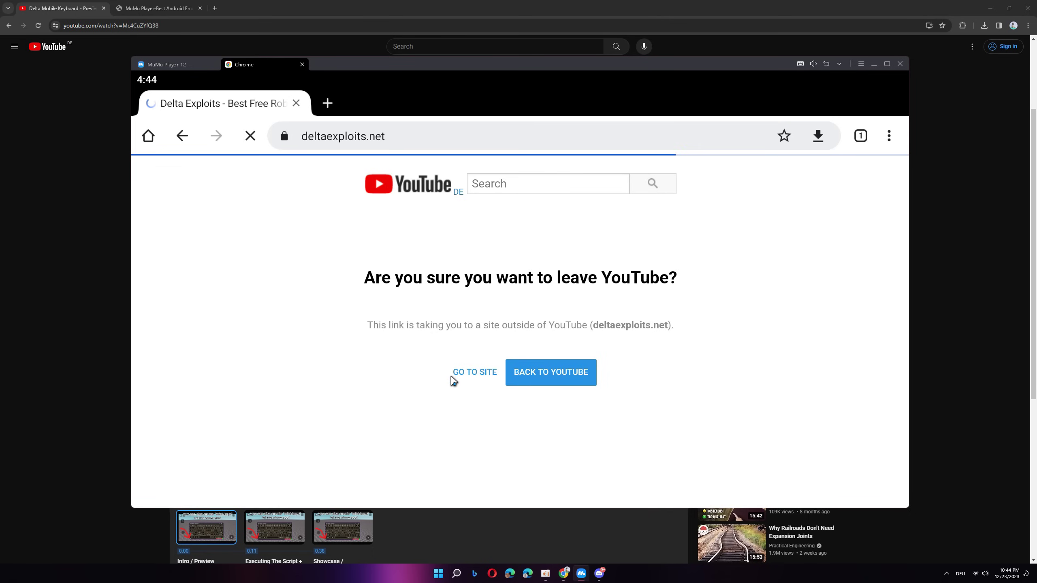
click(453, 373)
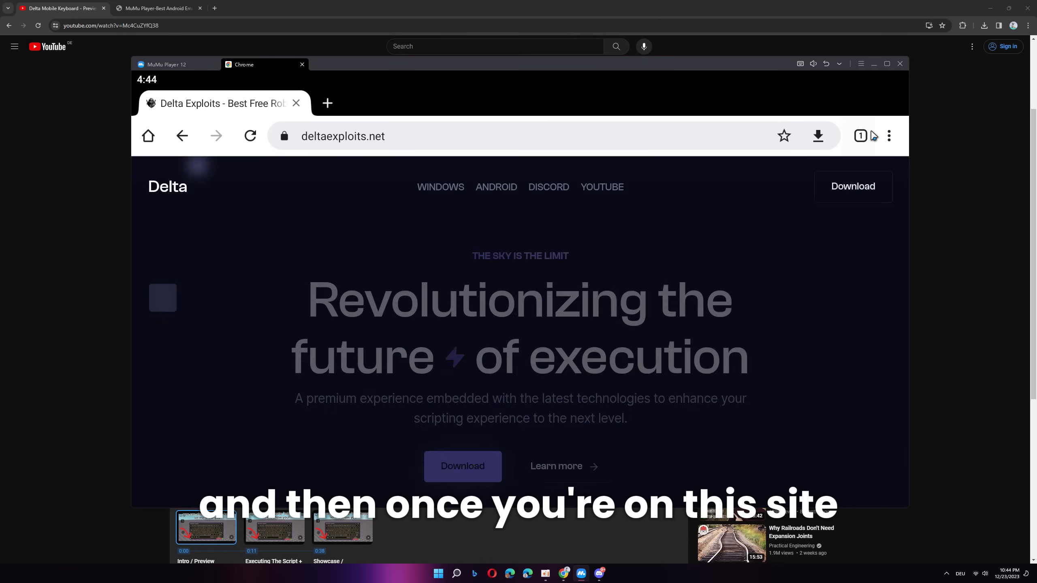
Step: Maximize the emulator window and request the Android download of Delta from the site's Android page
click(886, 66)
scroll(447, 382, down, 3)
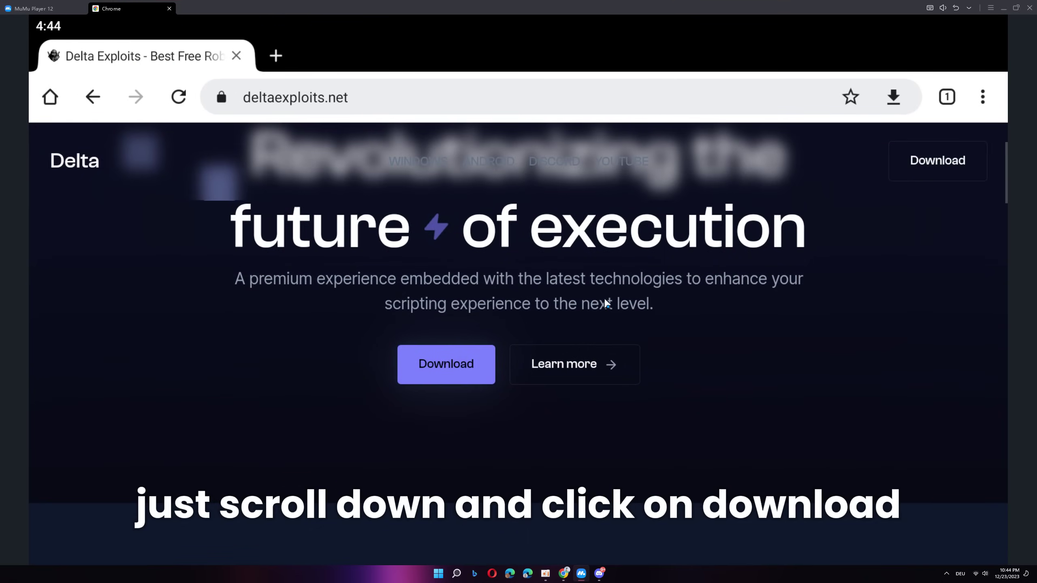
click(447, 370)
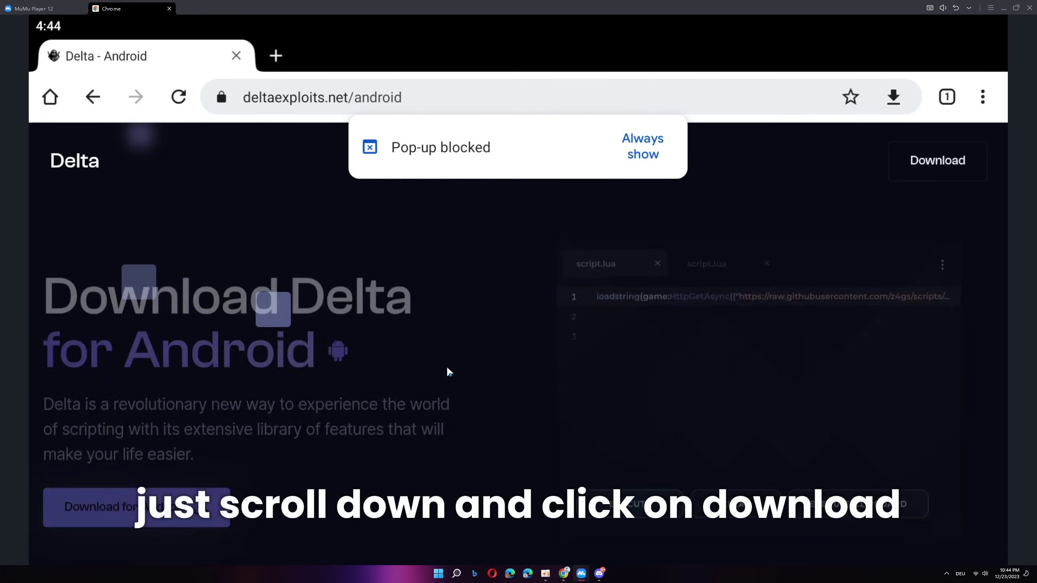
scroll(424, 418, down, 1)
click(202, 452)
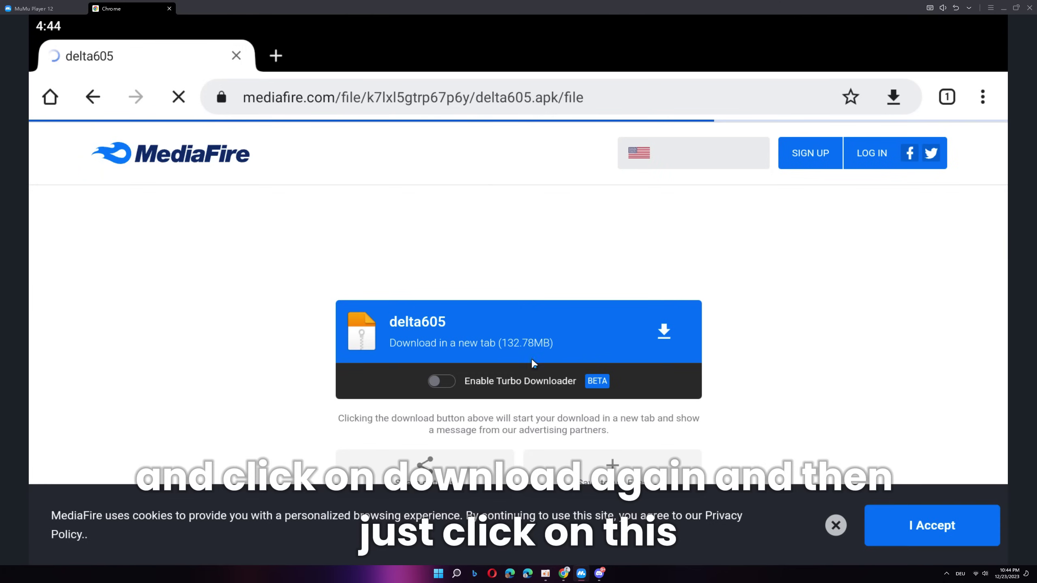
Step: Download delta605.apk from MediaFire despite the harmful-file warning, accept the recommended cookies, and show the download's details
click(516, 326)
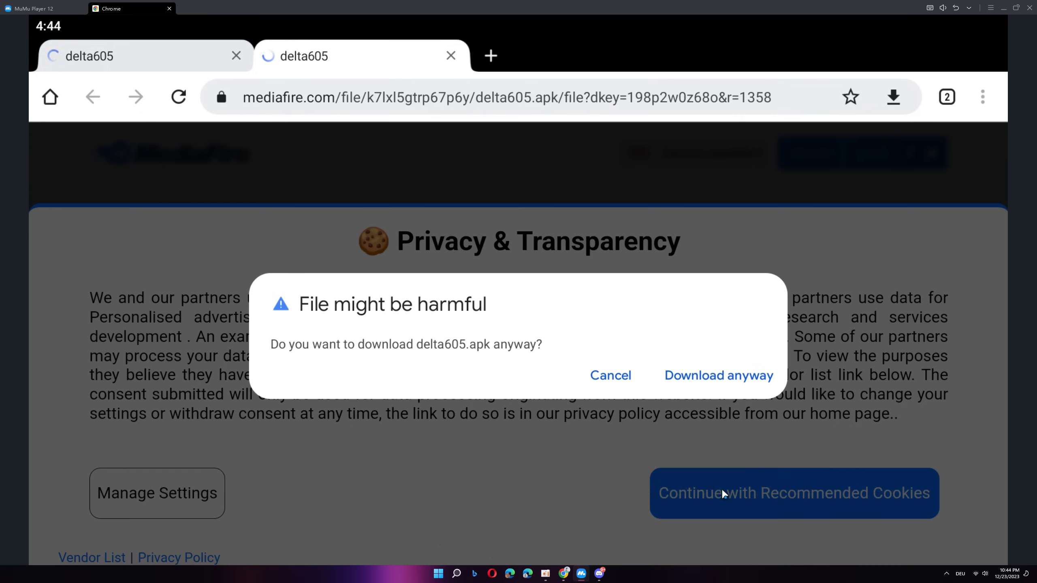
click(718, 375)
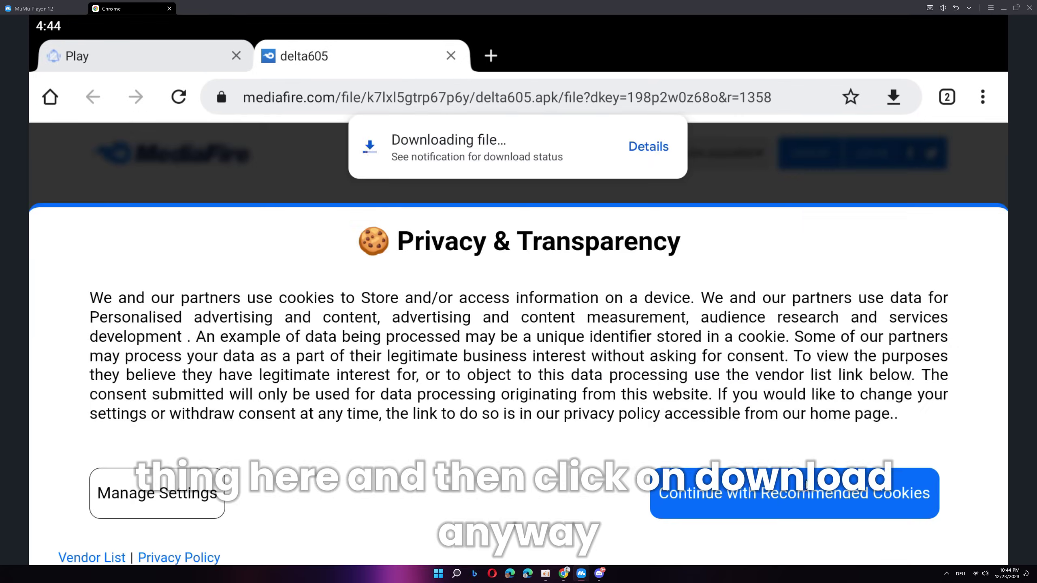
click(765, 494)
click(650, 147)
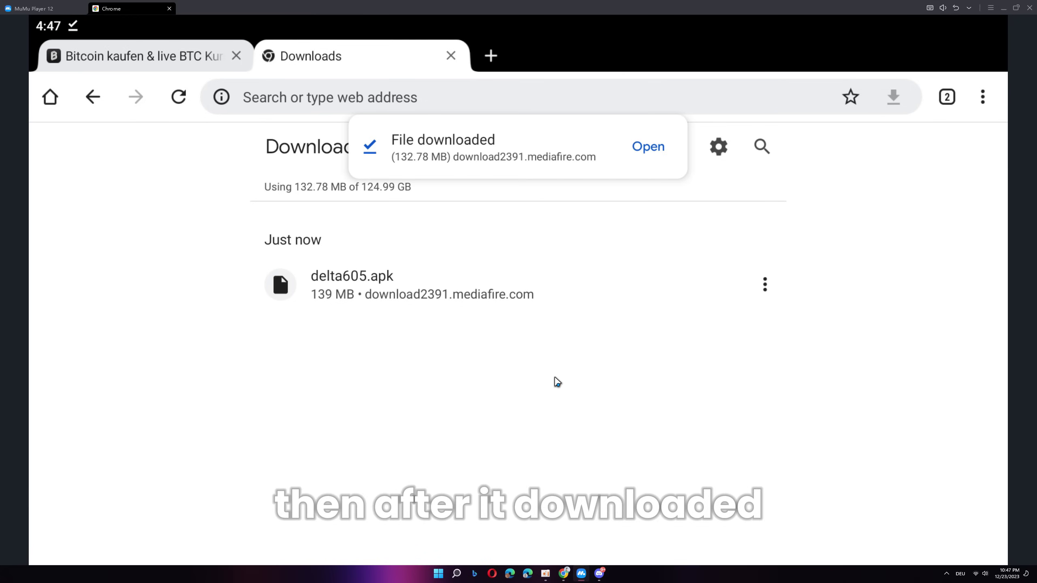
Step: Install the downloaded delta605.apk in the emulator and open the resulting Roblox app
click(421, 286)
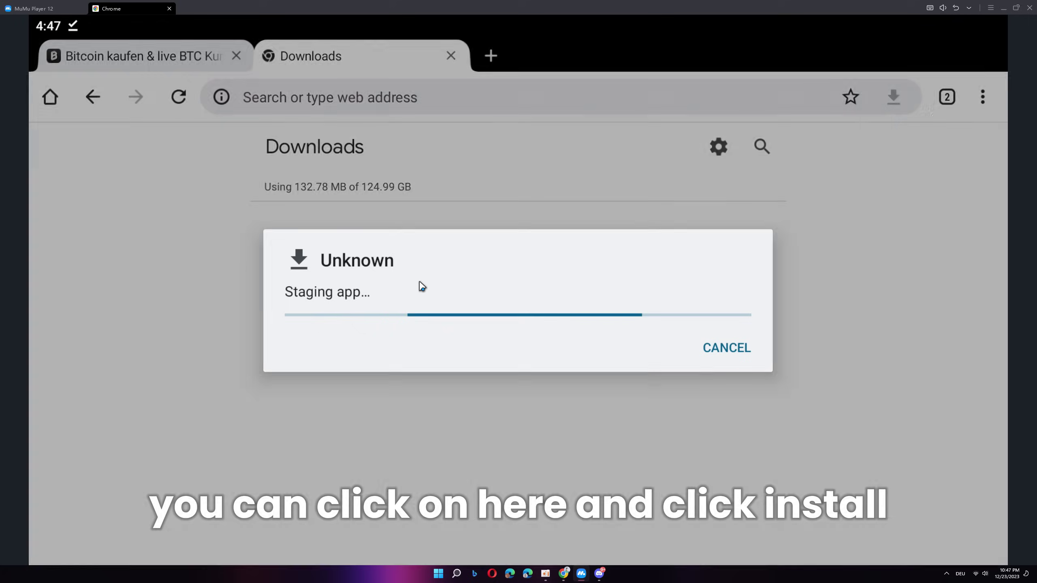
click(740, 348)
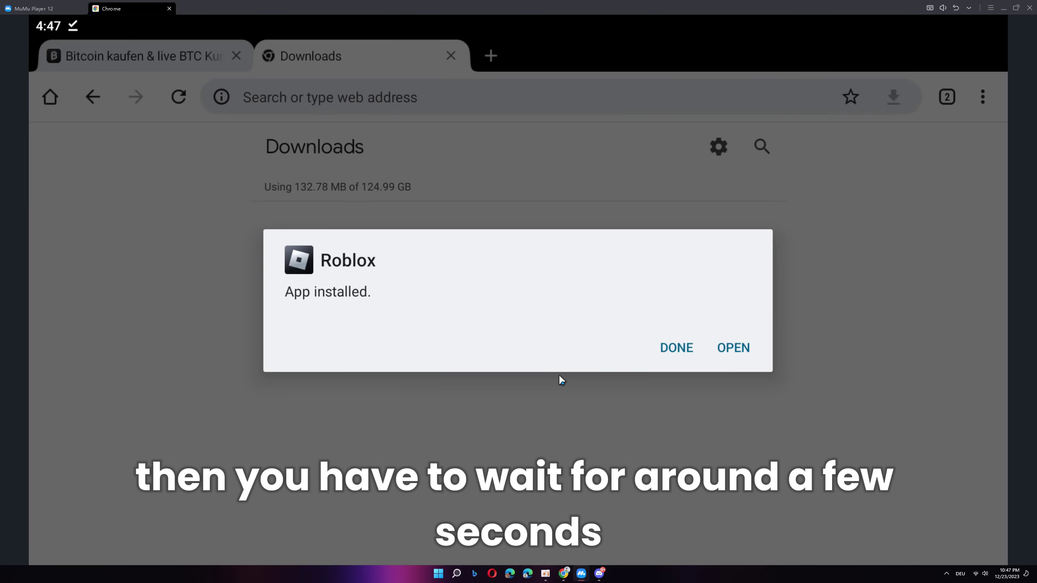
click(733, 355)
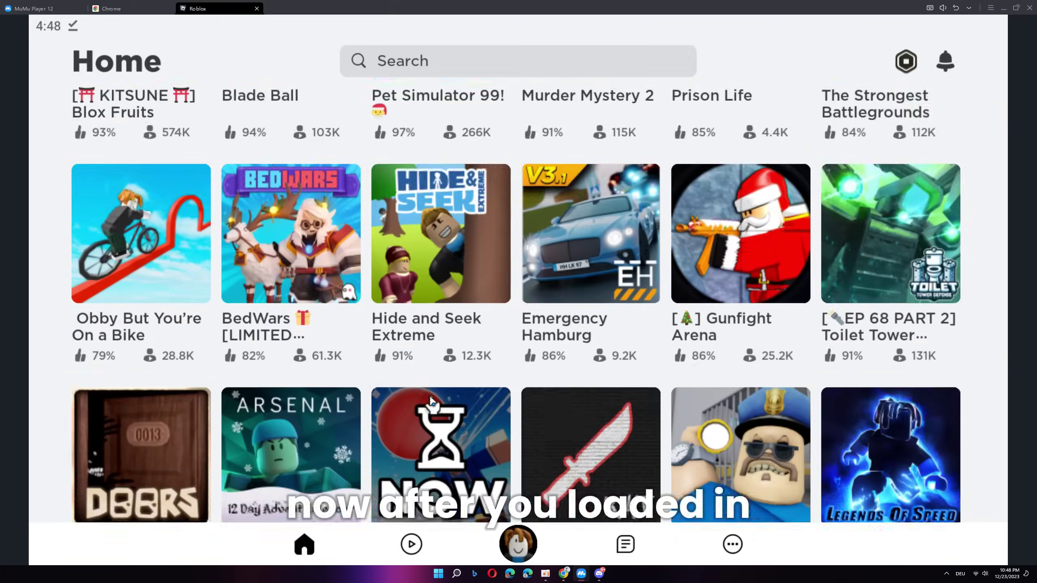
Step: Search Roblox for "baseplate" and join the experience "a literal baseplate."
scroll(527, 408, down, 3)
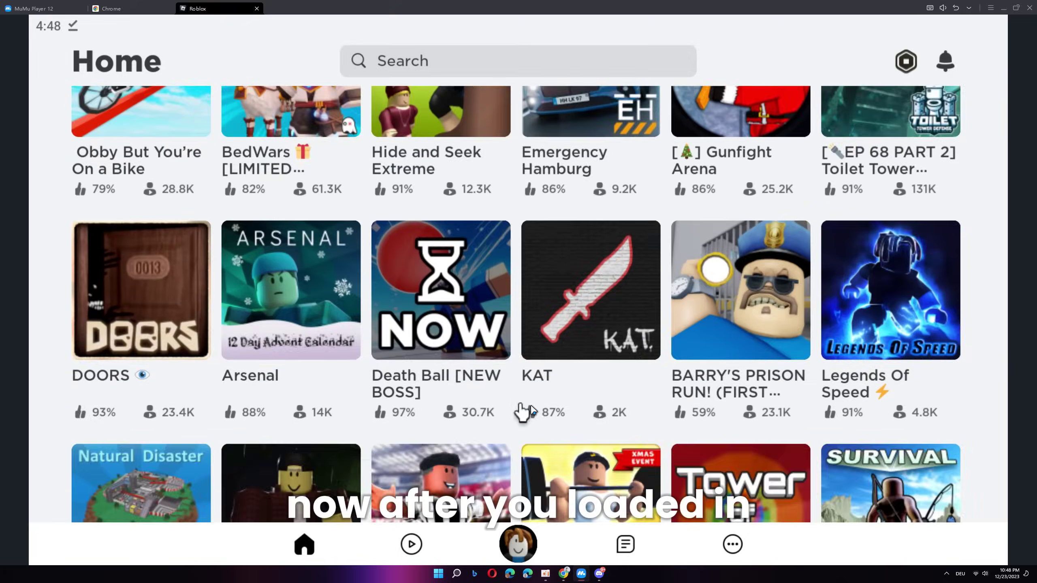
scroll(518, 273, up, 8)
click(417, 65)
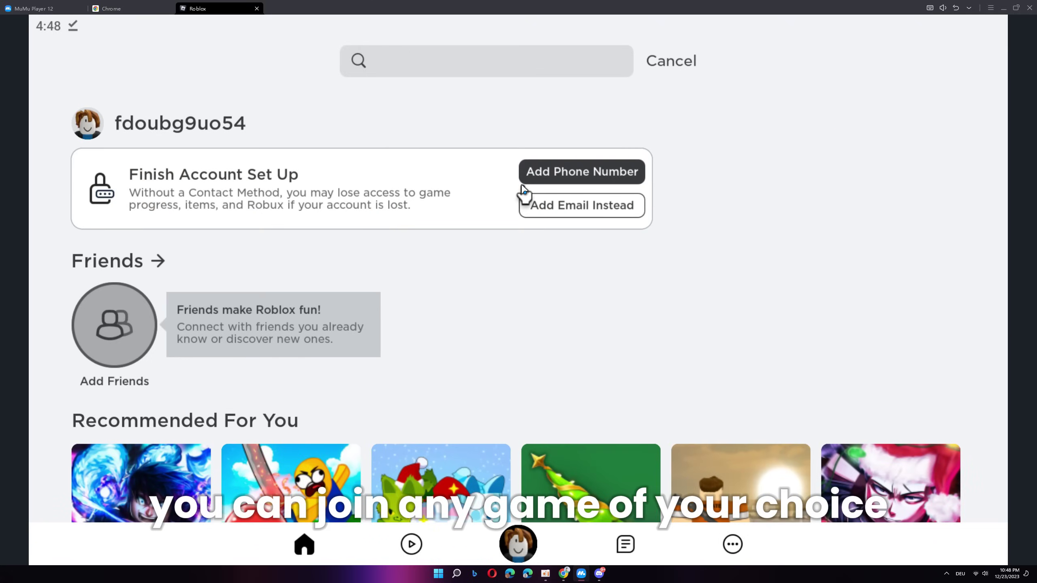
text(basepla)
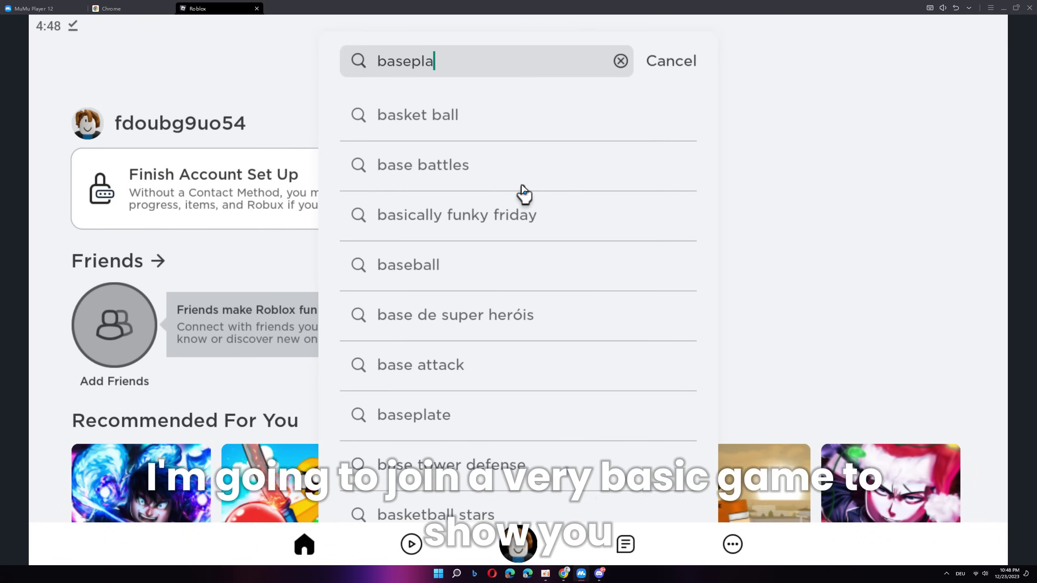
text(te)
key(Return)
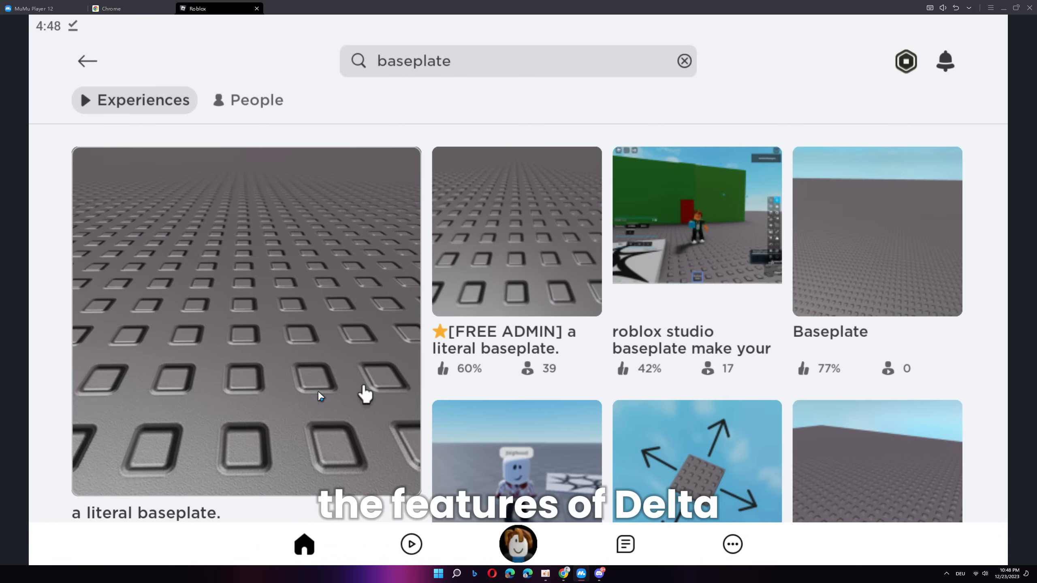
click(307, 394)
click(369, 253)
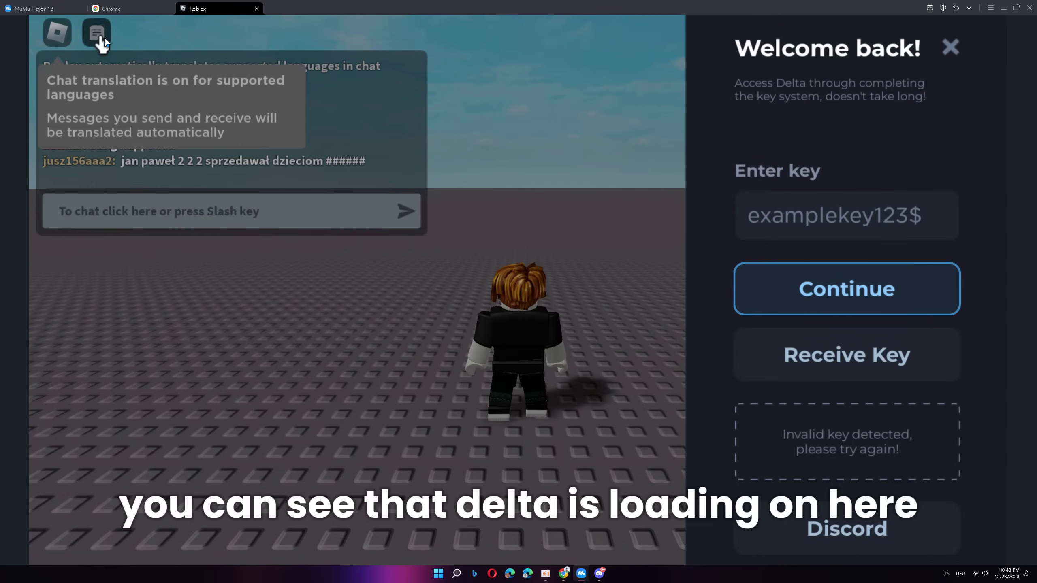
Step: Copy Delta's key link from its key prompt and open it in the emulator's Chrome
click(857, 375)
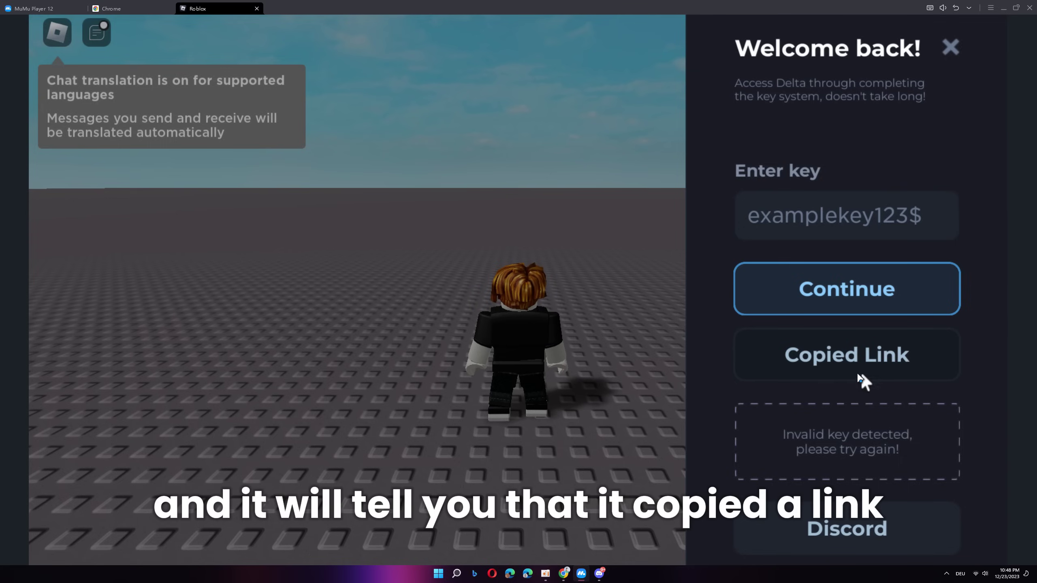
click(110, 9)
click(286, 97)
click(299, 196)
key(Return)
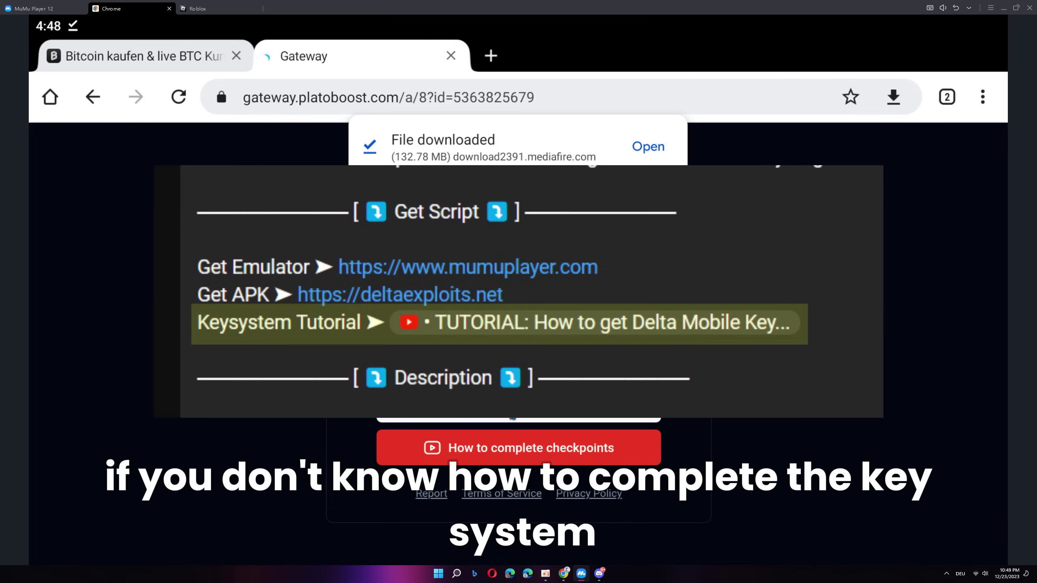
Step: Copy the Delta key from the Gateway page and rejoin the experience "a literal baseplate." in Roblox
click(537, 406)
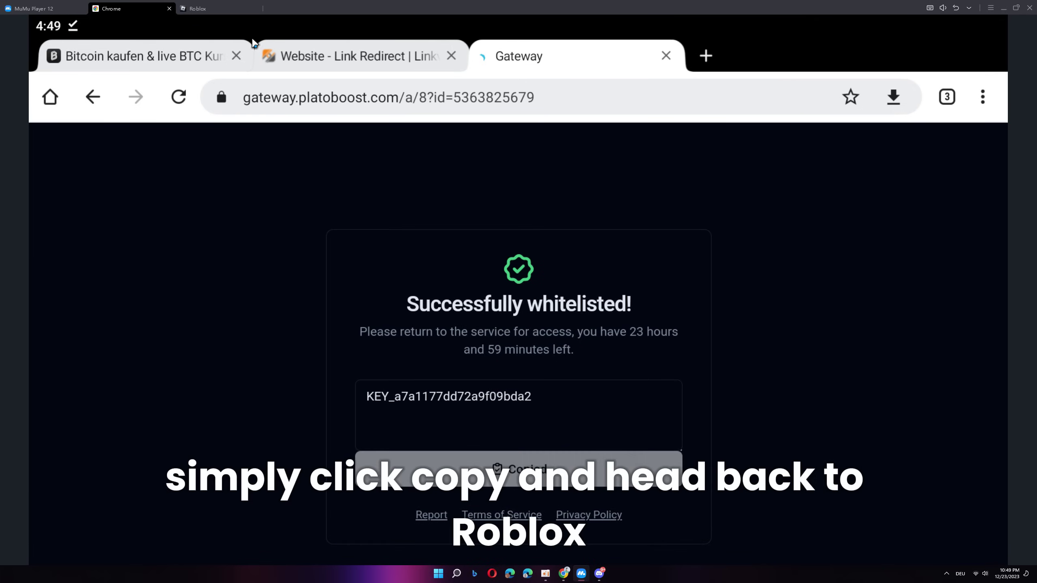
click(212, 10)
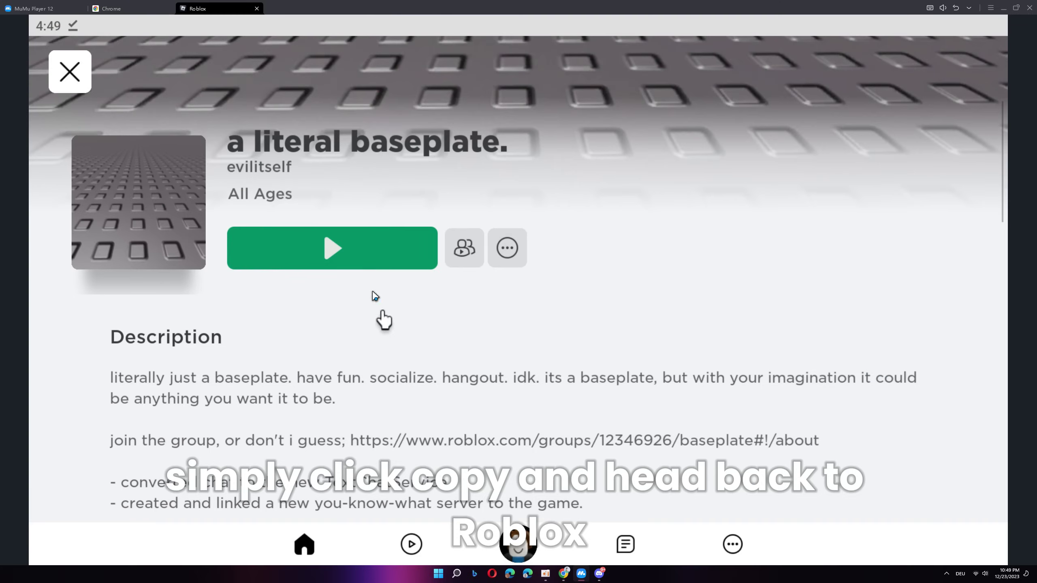
click(343, 249)
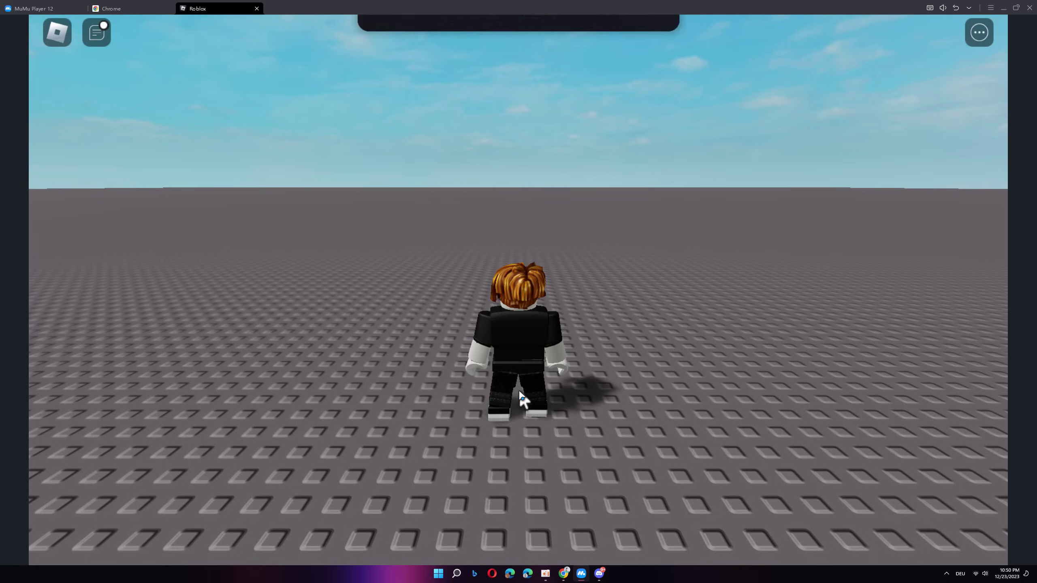
key(w)
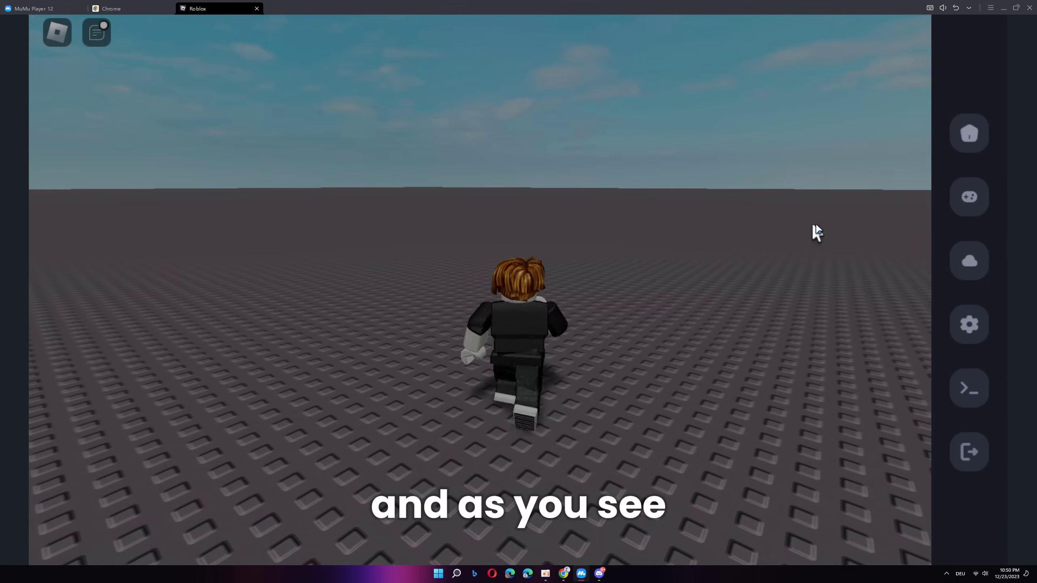
Step: Look through Delta's saved scripts, executor, script search, settings and console sections
click(968, 135)
click(971, 197)
click(980, 261)
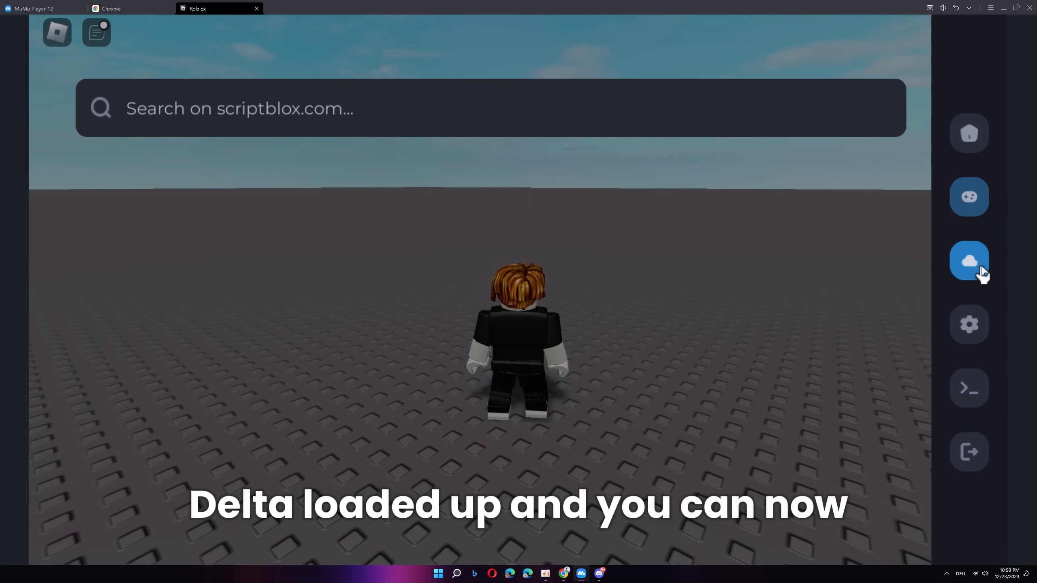
click(983, 331)
click(974, 392)
click(979, 326)
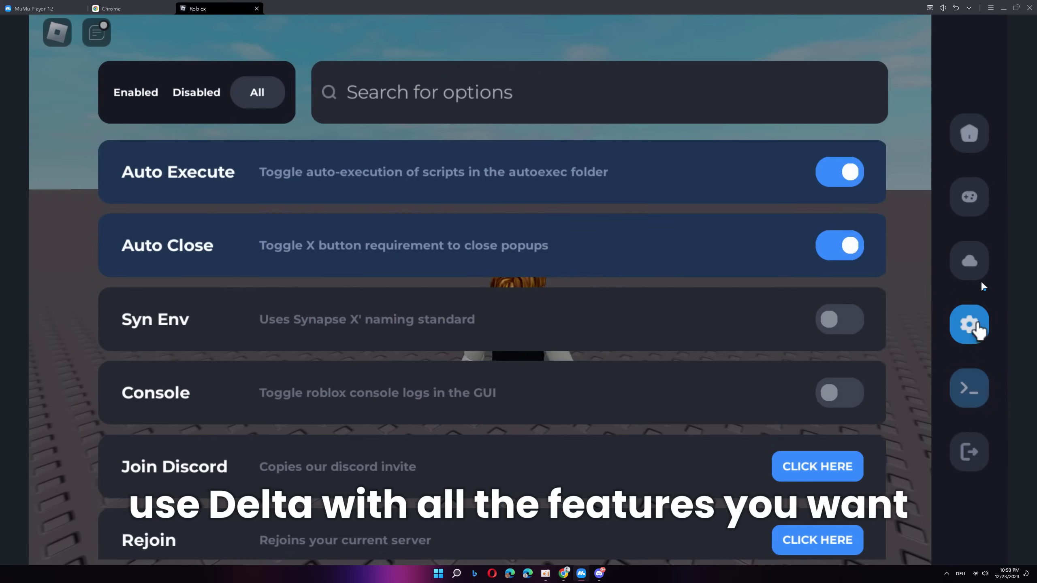
click(977, 261)
click(976, 210)
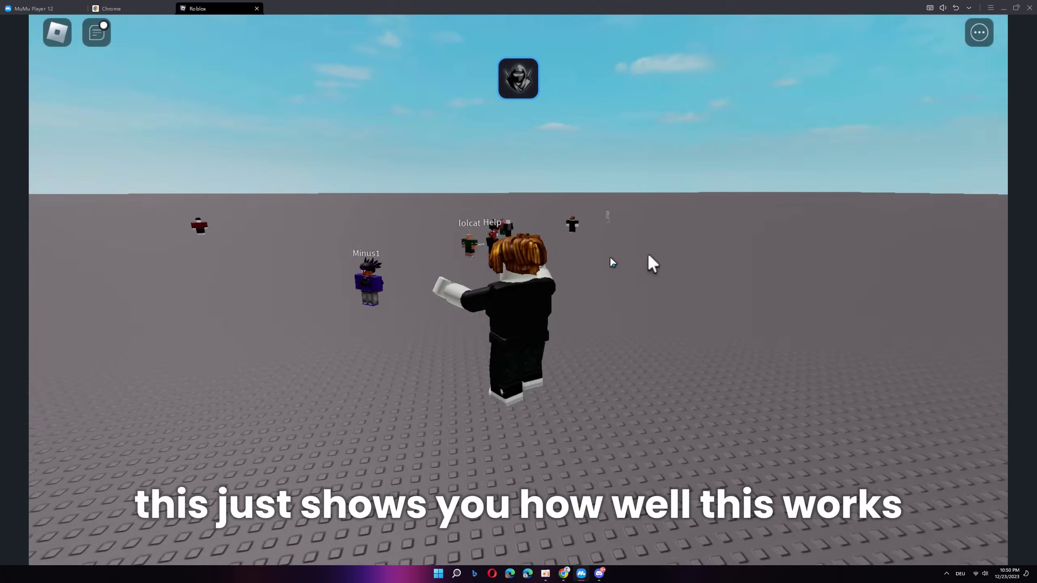
Step: Walk, jump and turn the camera around the baseplate to check how smoothly the game runs
drag(610, 258, 648, 261)
key(space)
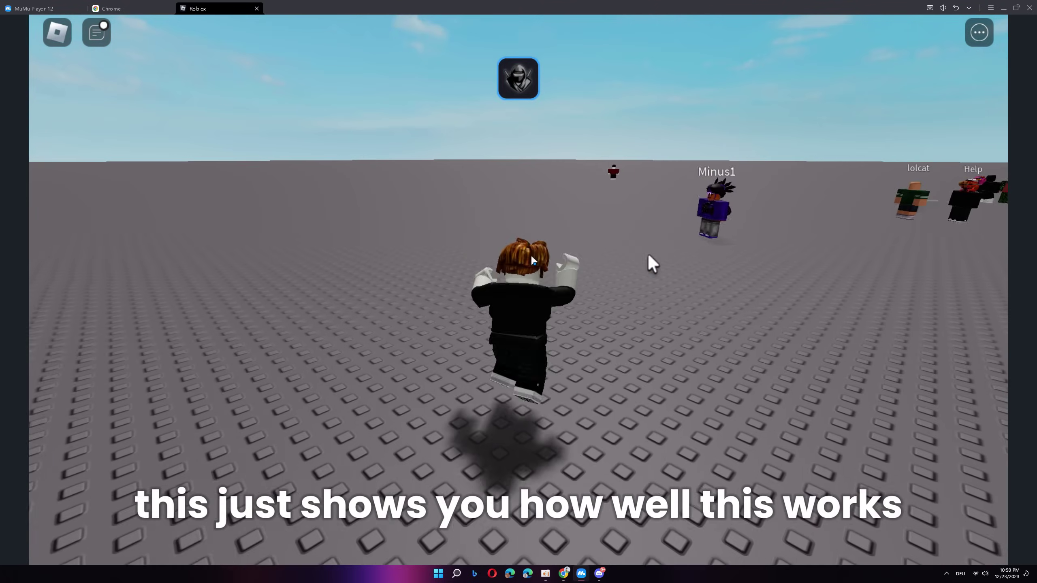
key(d)
key(s)
key(space)
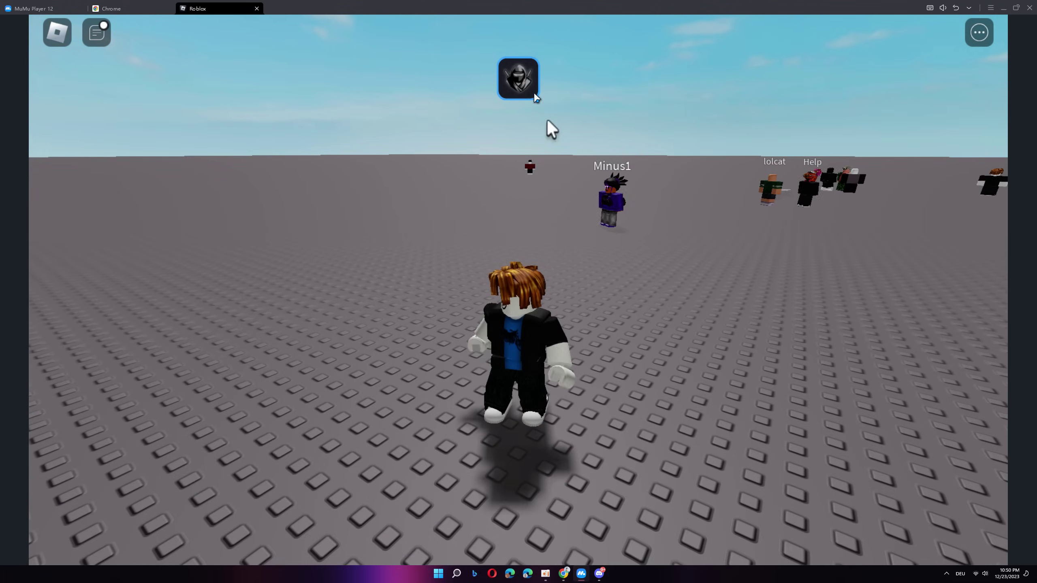
key(d)
key(space)
drag(663, 233, 794, 220)
key(s)
key(space)
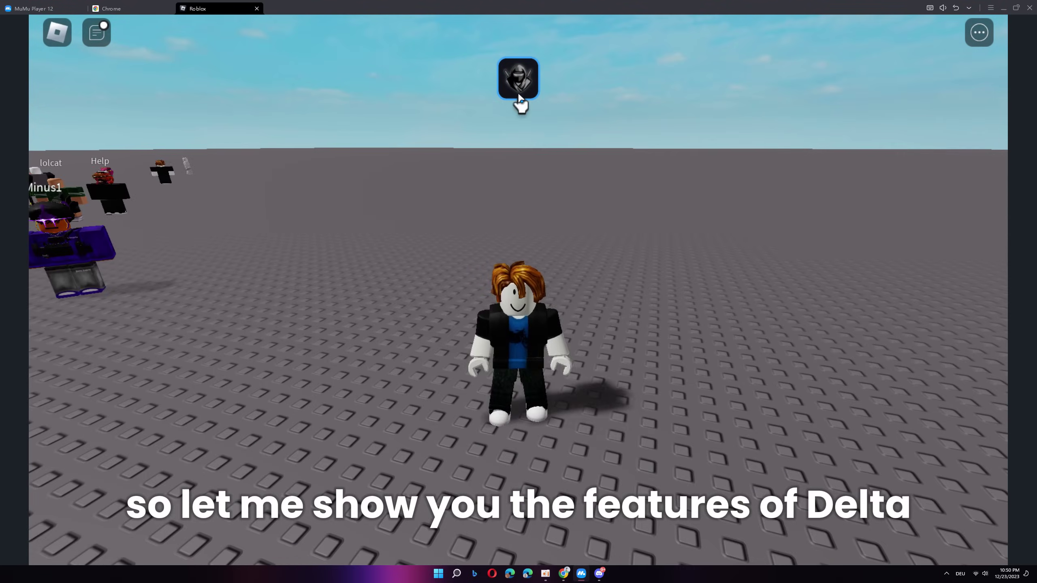
Step: Open Delta's executor and write print"hi" in script1.lua
click(518, 84)
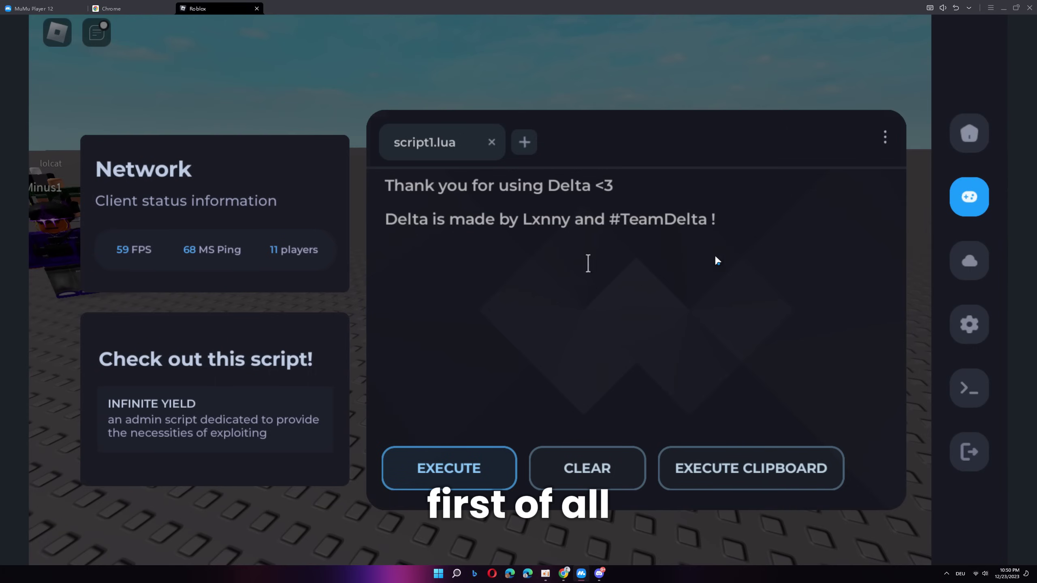
click(472, 209)
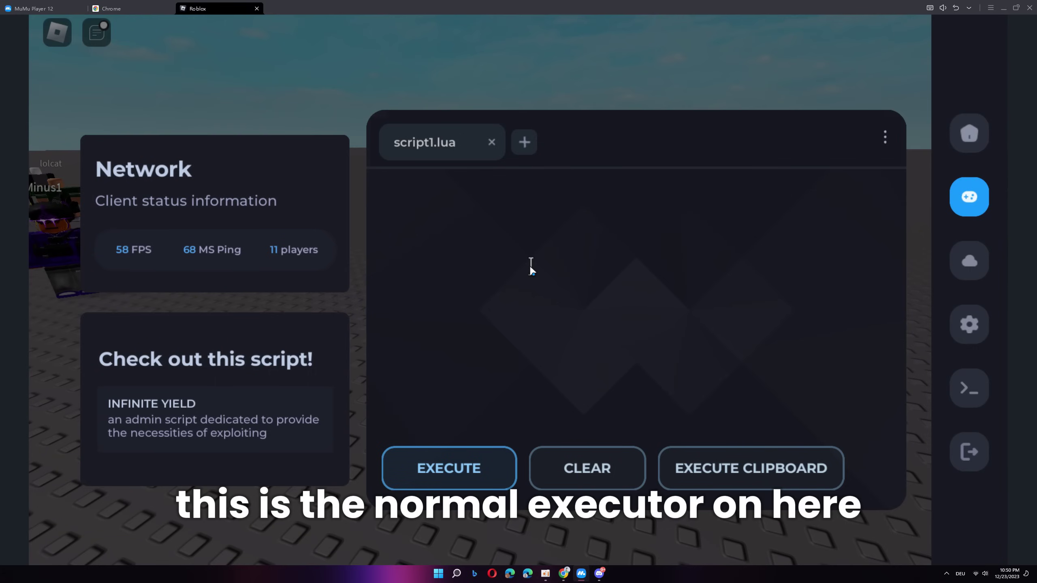
text(p)
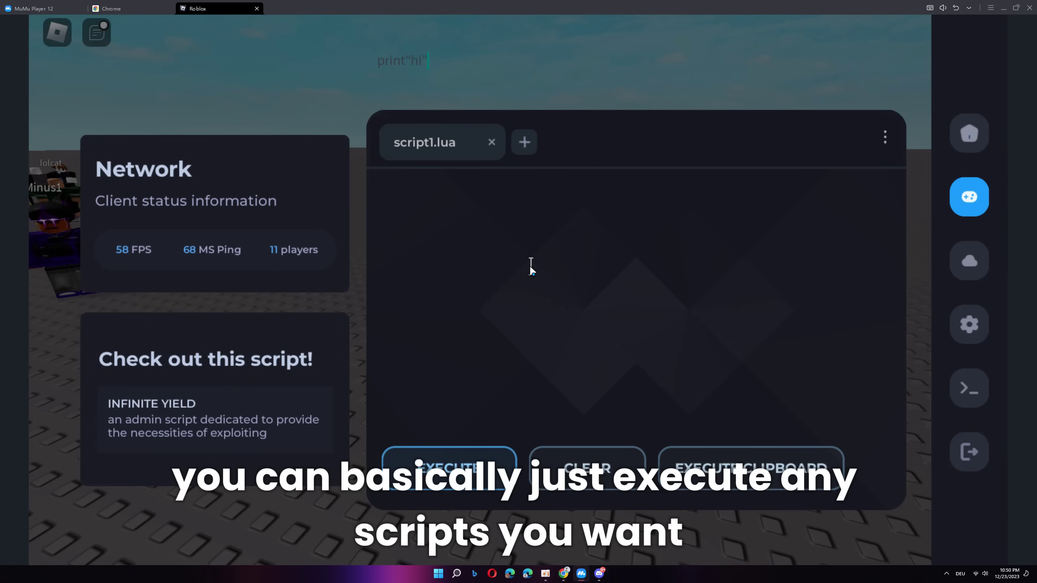
text(rint"hi")
key(Return)
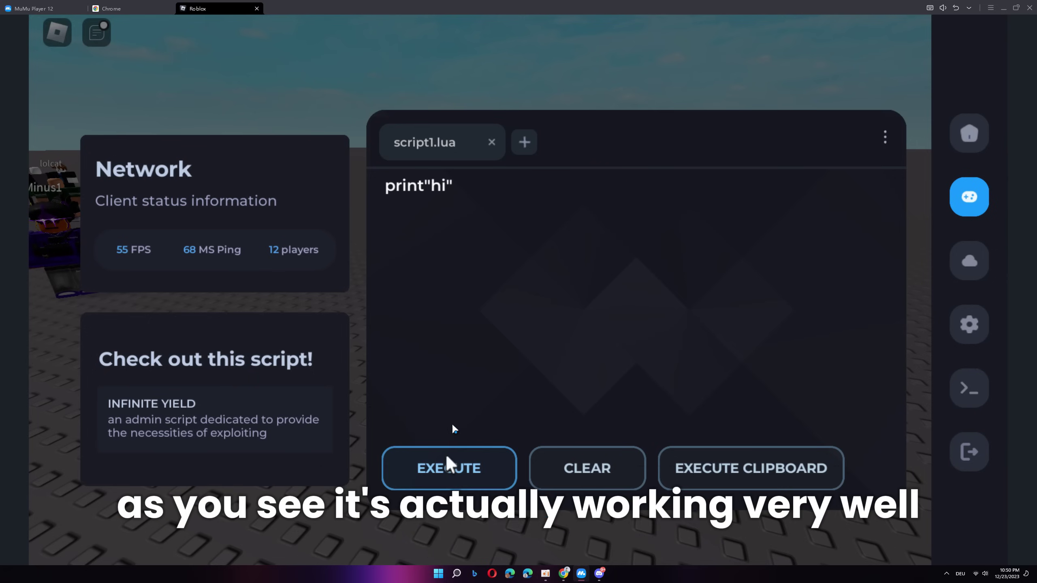
Step: Execute script1.lua and check its output in the Developer Console, closing the console when done
key(ctrl+p)
click(89, 38)
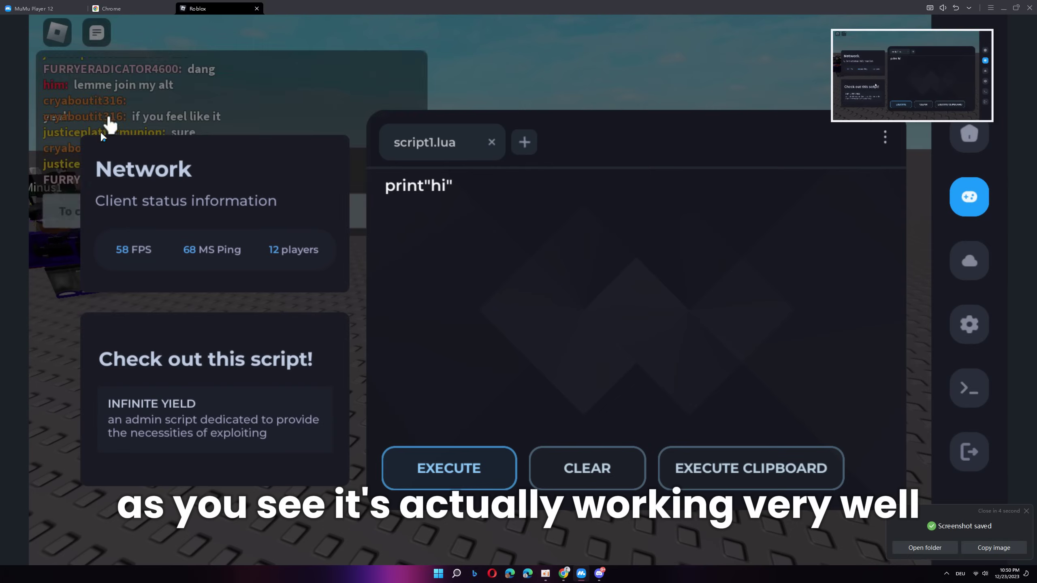
key(F9)
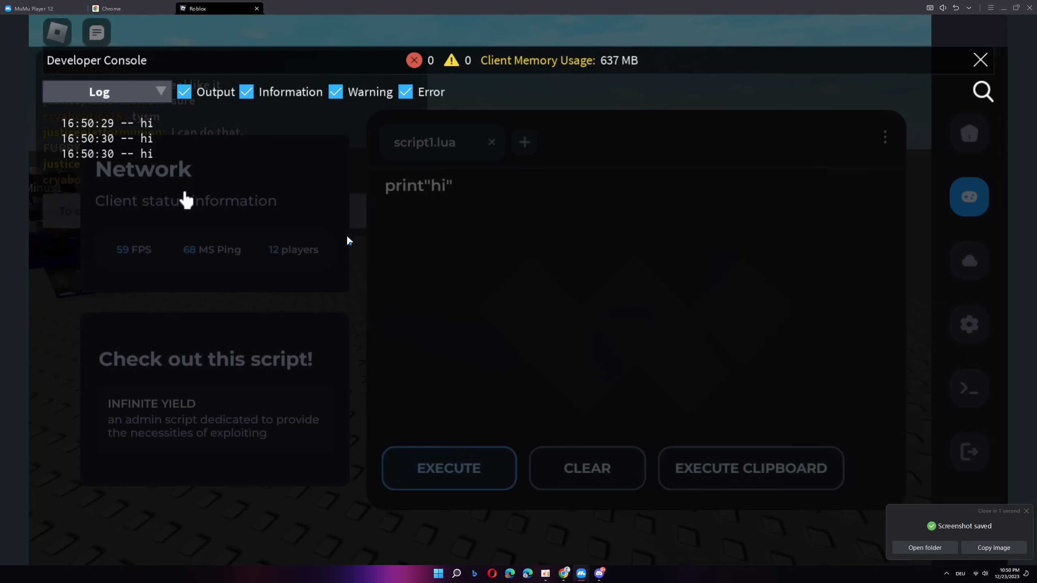
click(981, 59)
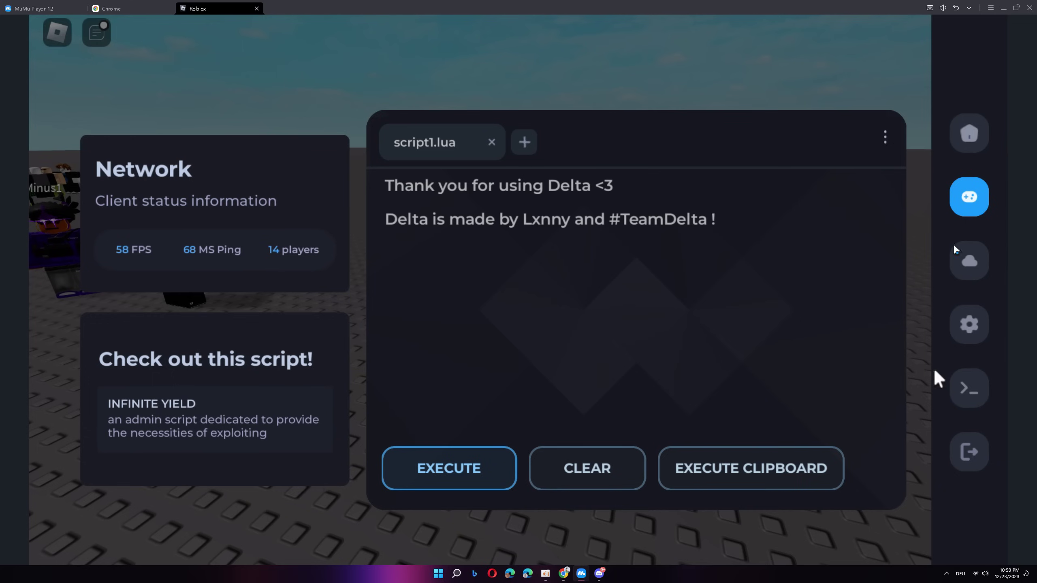
Step: Upload a new script titled "enter" to Delta's saved scripts
click(969, 133)
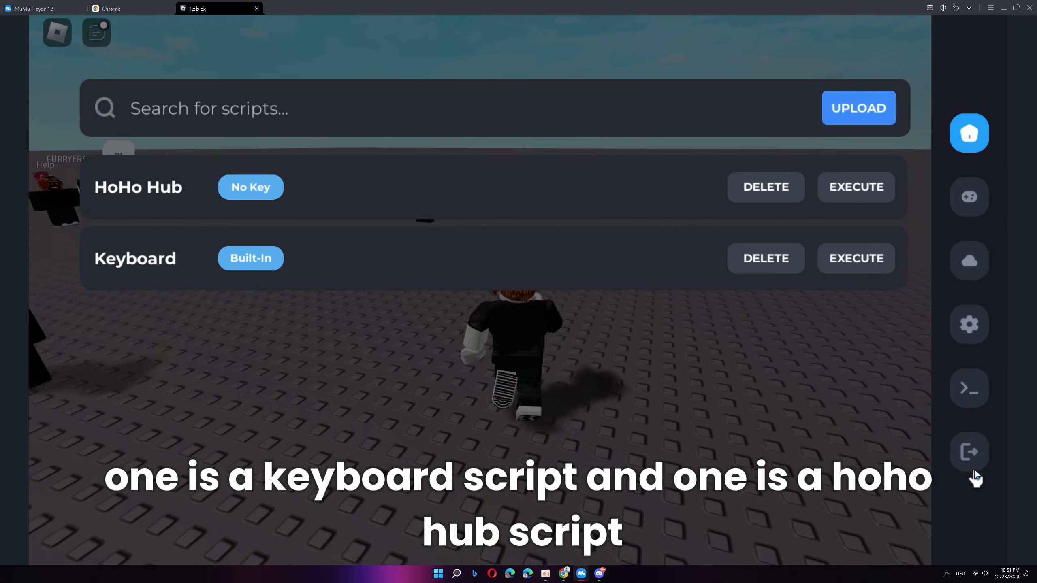
click(861, 119)
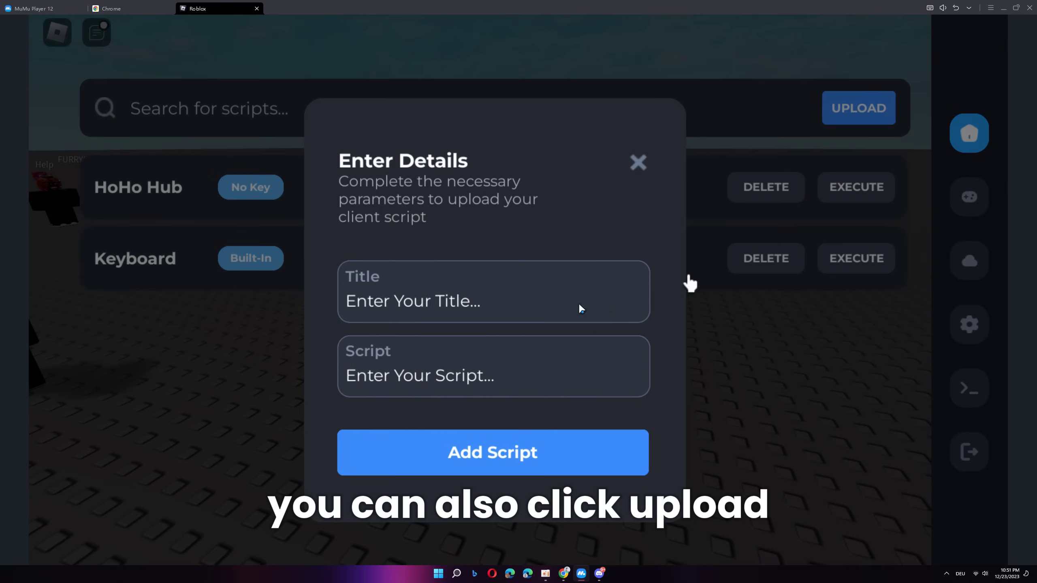
click(448, 300)
text(enter)
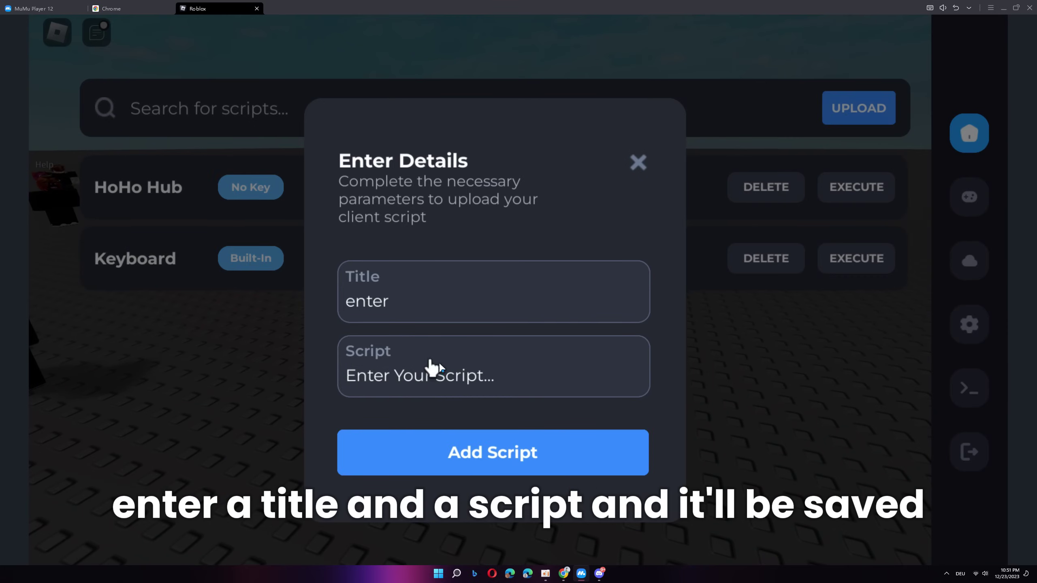
click(442, 378)
text(yayyay)
click(442, 445)
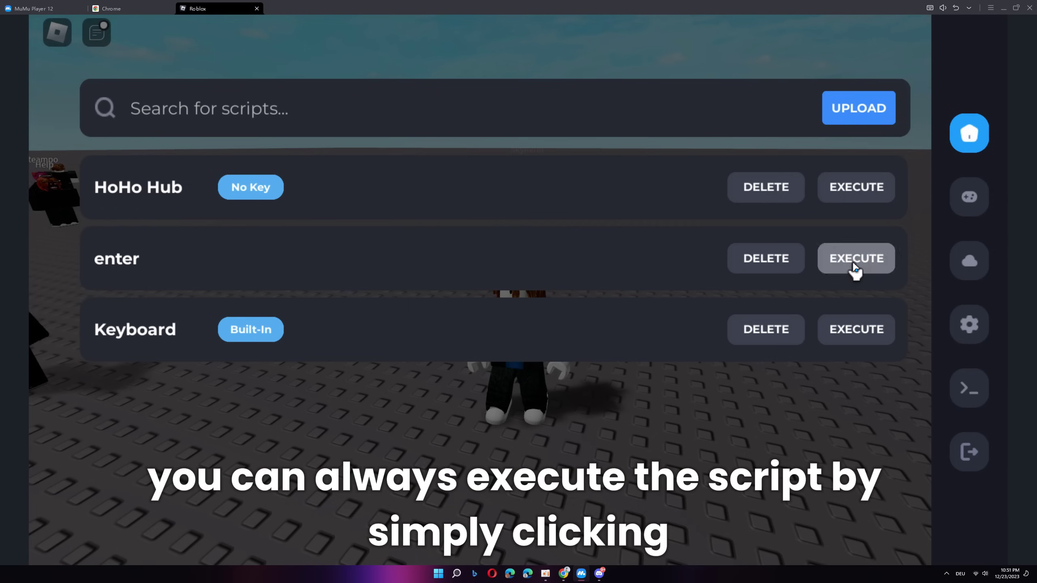
Step: Execute the saved script "enter" and check its output in the Developer Console, closing the console and chat
click(107, 40)
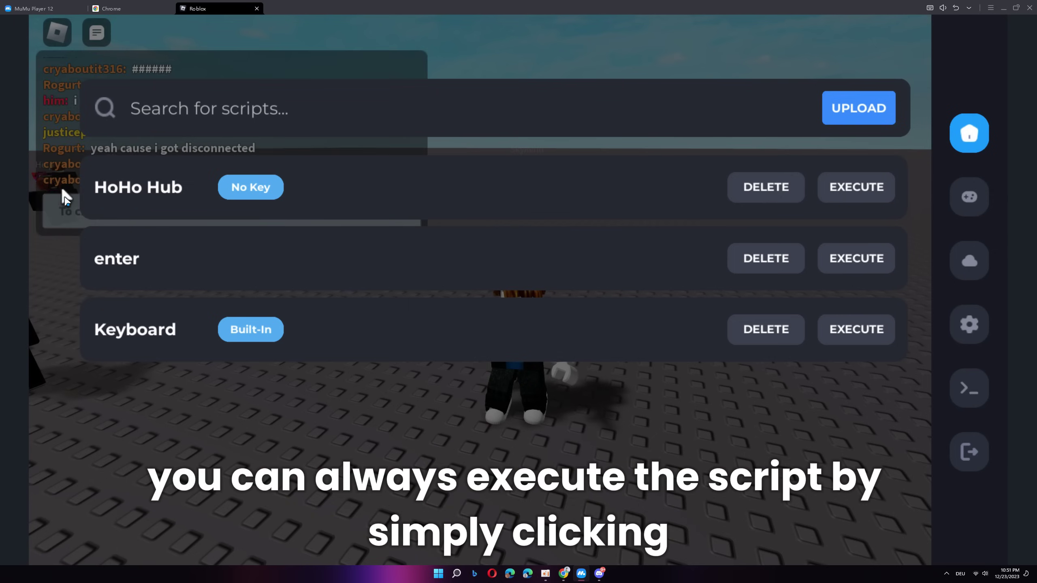
key(F9)
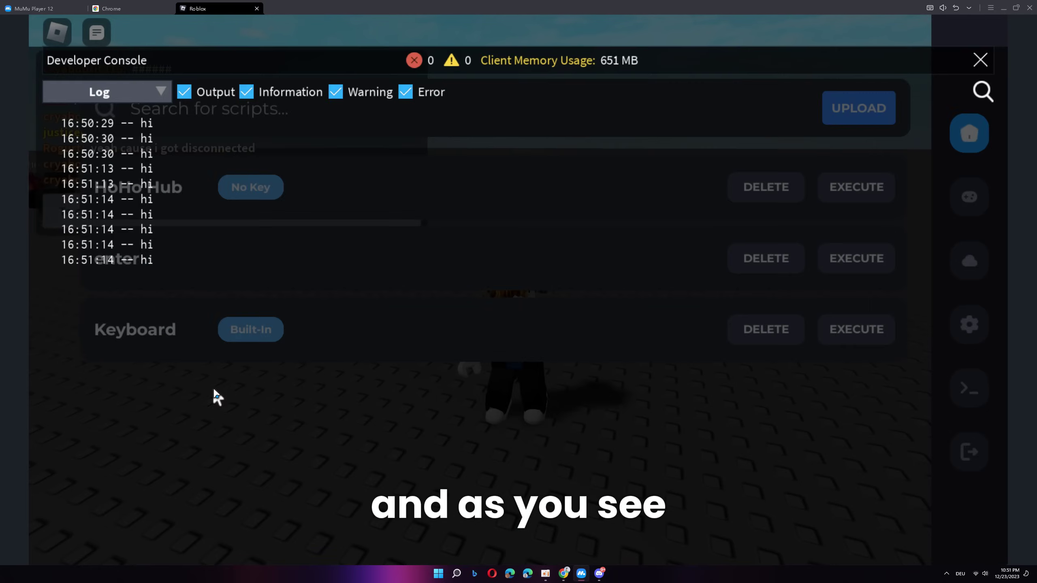
click(980, 60)
click(97, 33)
Step: Search scriptblox.com from within Delta for "infinite yield"
click(969, 261)
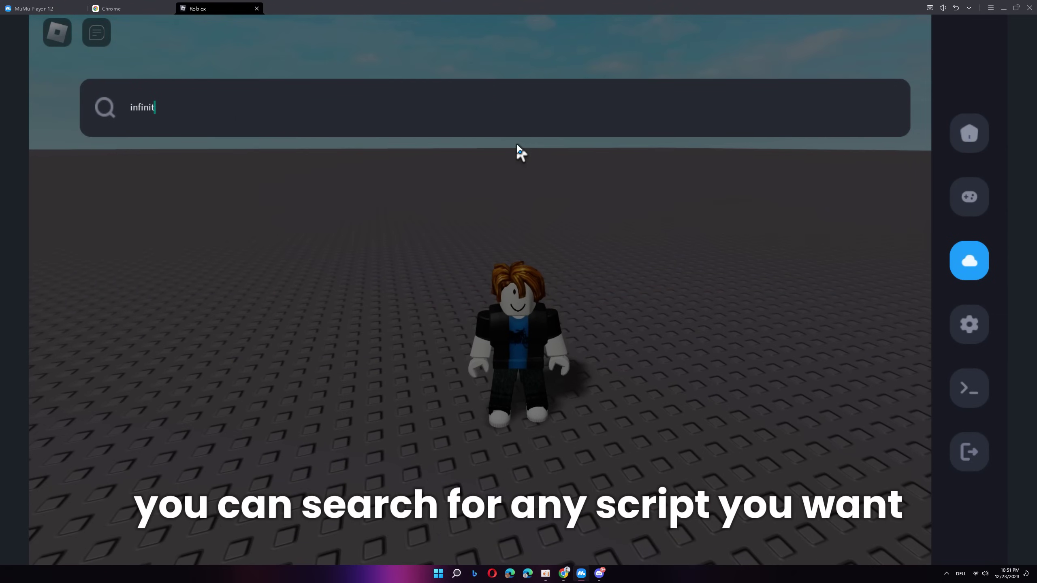
text(infinite yield)
key(Return)
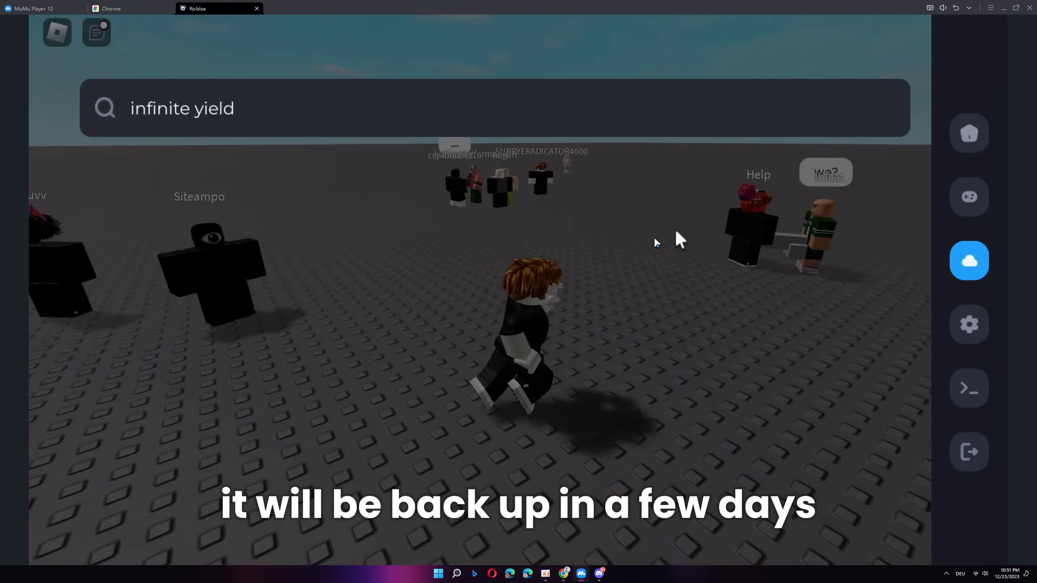
Step: Review Delta's settings, from Auto Execute and Console down to the server, FPS Cap and floating icon options
click(969, 326)
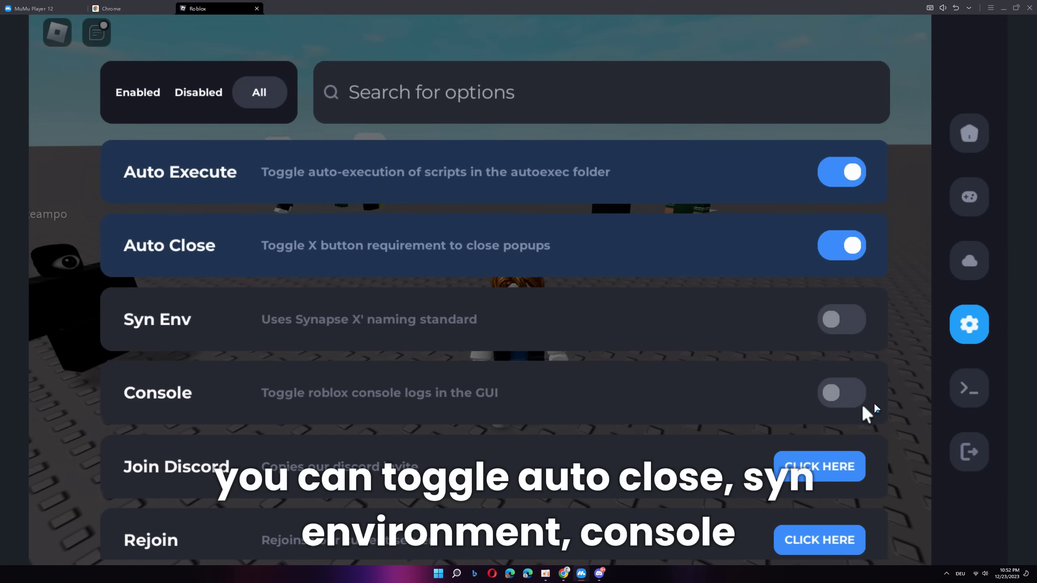
scroll(875, 410, down, 3)
scroll(833, 337, down, 3)
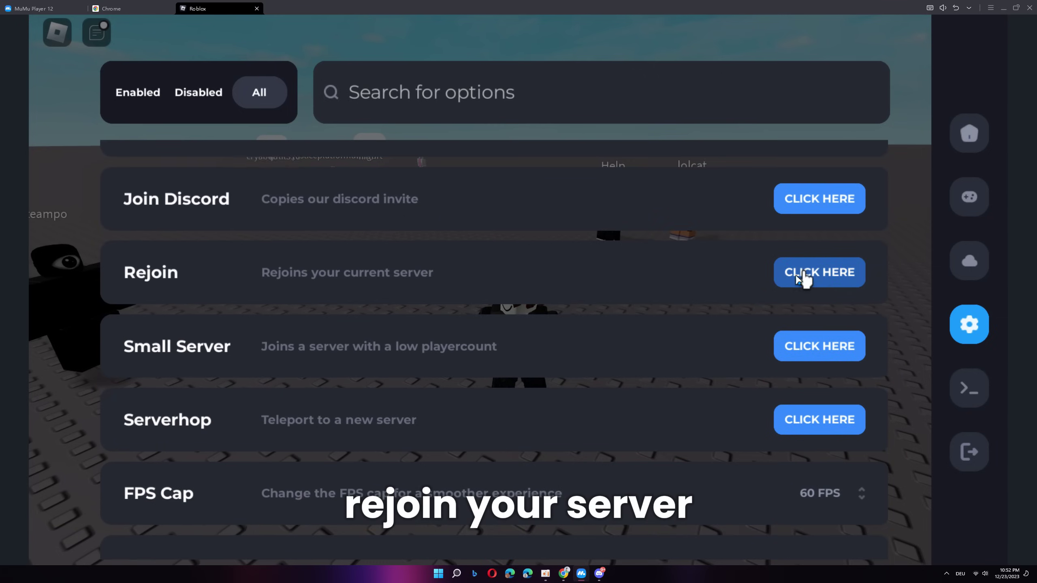
scroll(803, 278, down, 3)
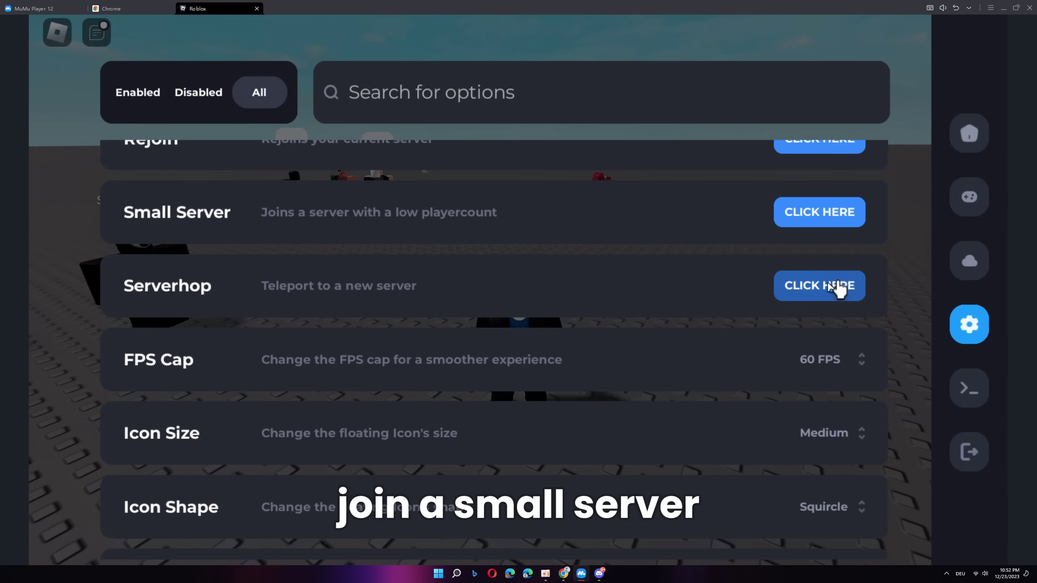
scroll(837, 290, down, 3)
Step: Close Delta's interface and display the Roblox performance statistics to check the frame rate
click(967, 453)
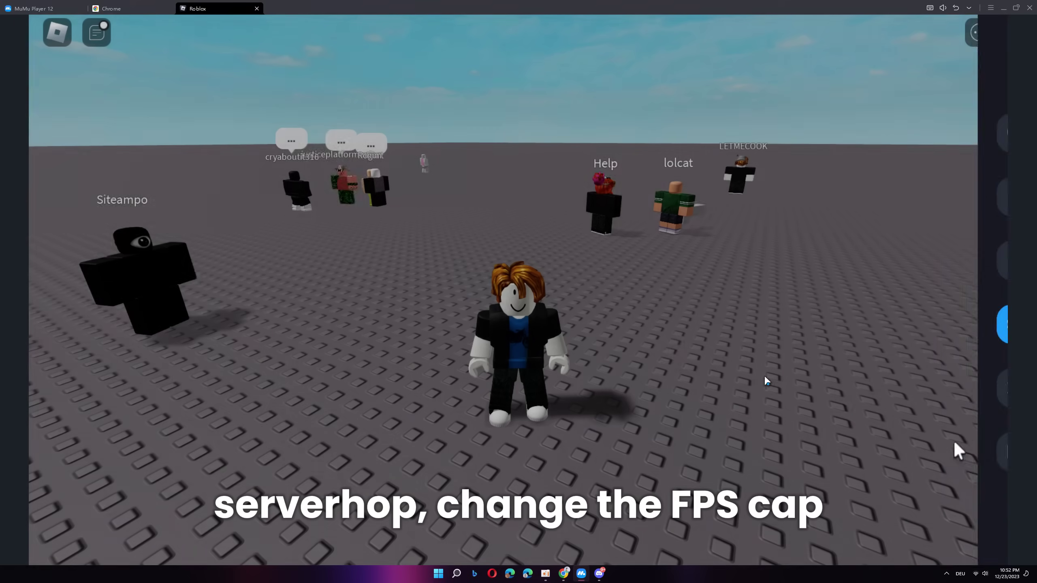
key(shift+F3)
key(d)
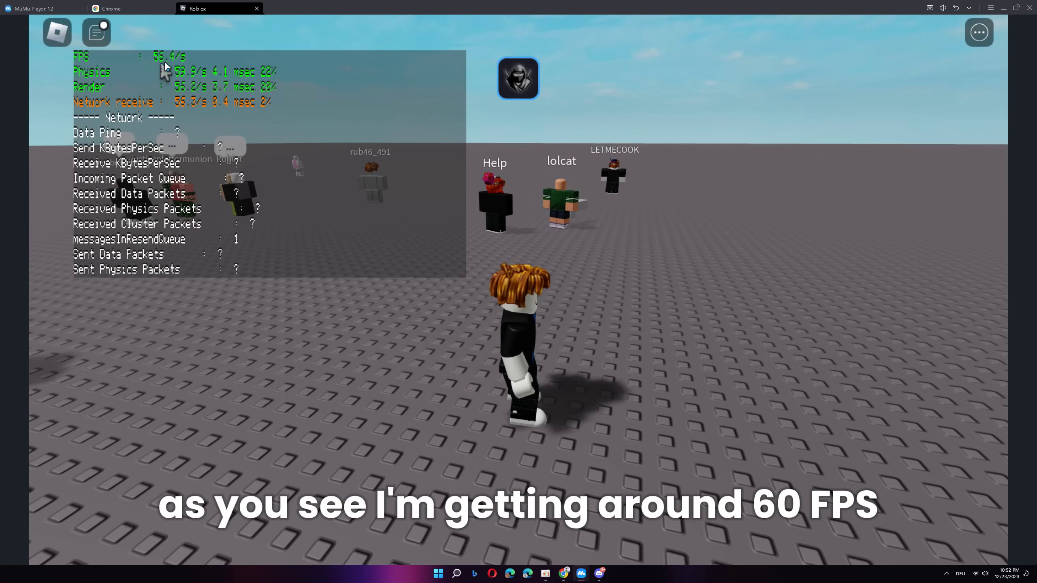
Step: Try an FPS Cap of 120 FPS in Delta's settings and set the cap back to 60 FPS
click(518, 78)
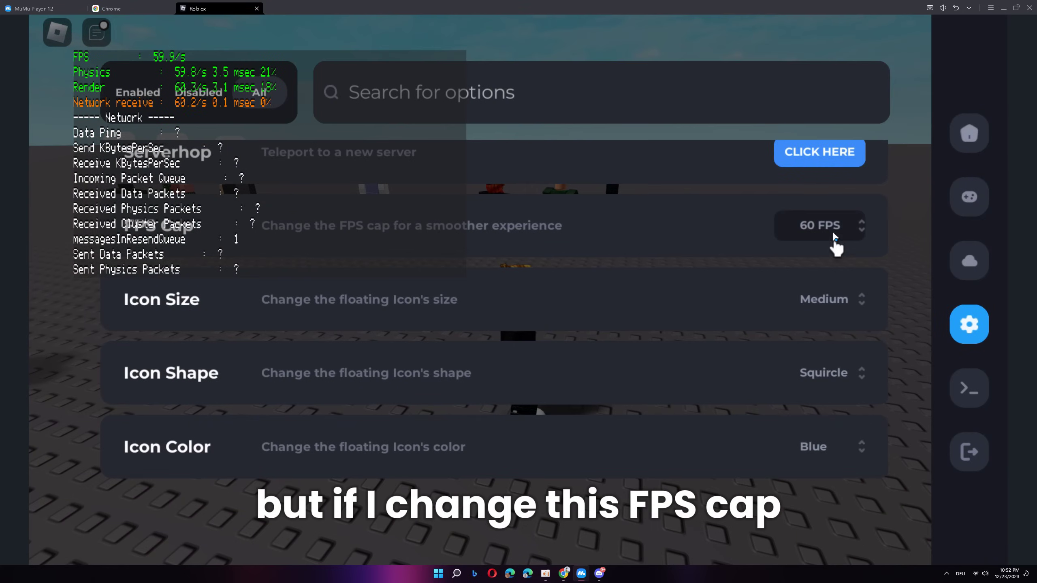
click(820, 225)
click(764, 321)
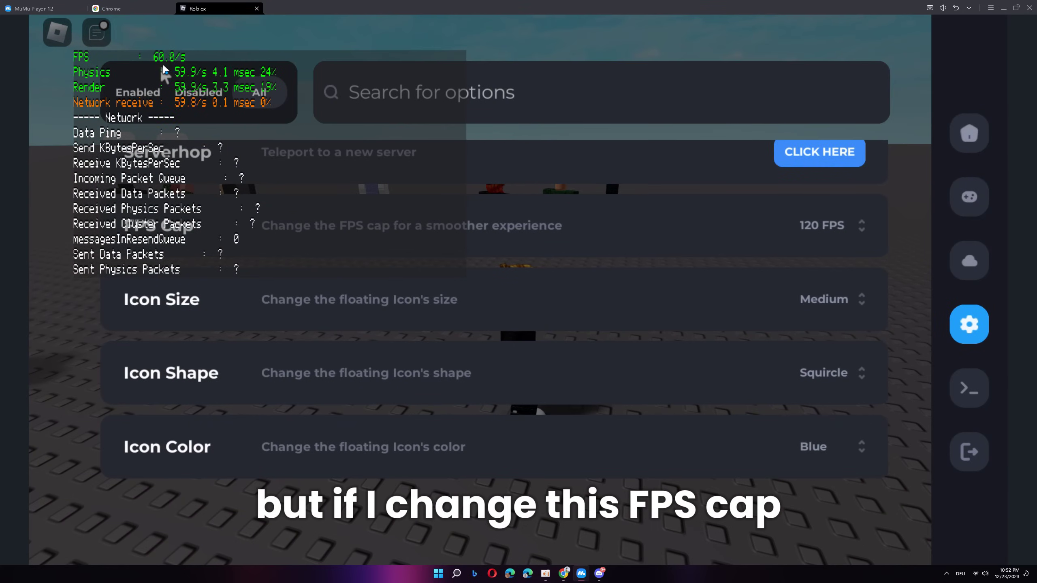
click(812, 223)
click(749, 288)
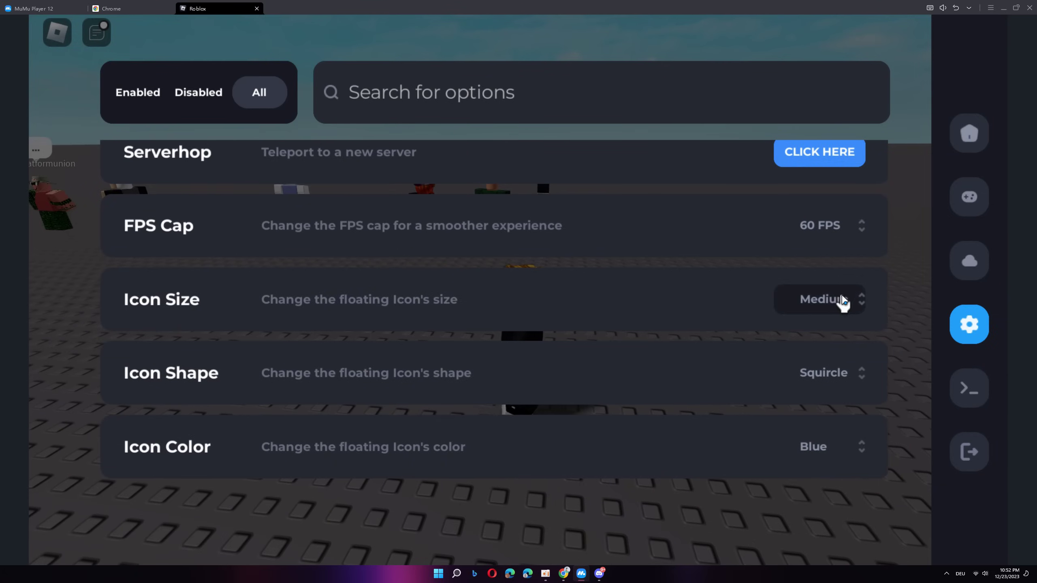
Step: View Delta's floating icon in the game and set its Icon Size to Large
click(969, 451)
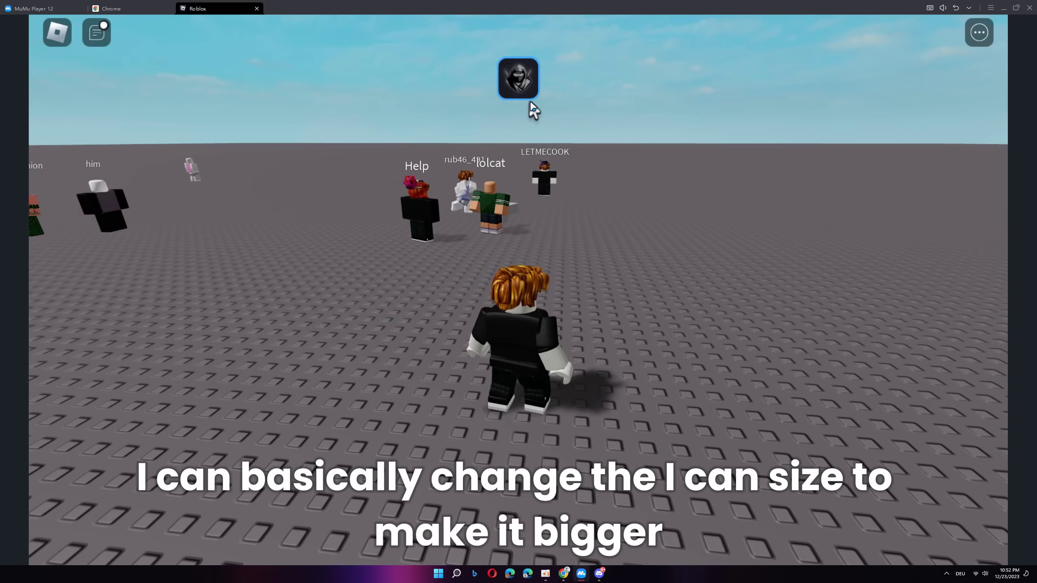
click(525, 88)
click(826, 306)
click(771, 426)
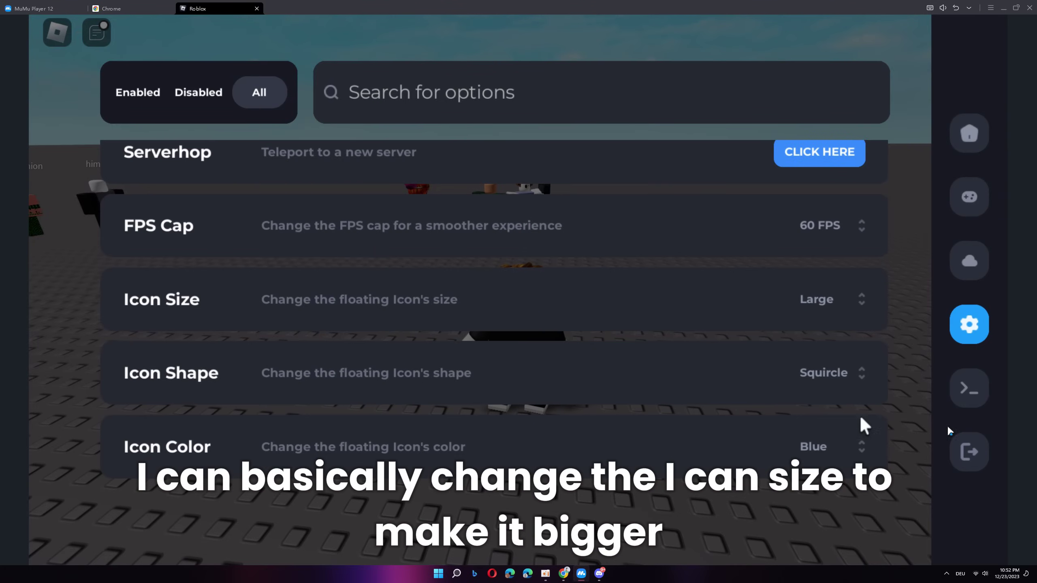
Step: Check the floating icon in the game, set its Icon Size to Small in Delta's settings, and return to the game
click(971, 452)
click(525, 86)
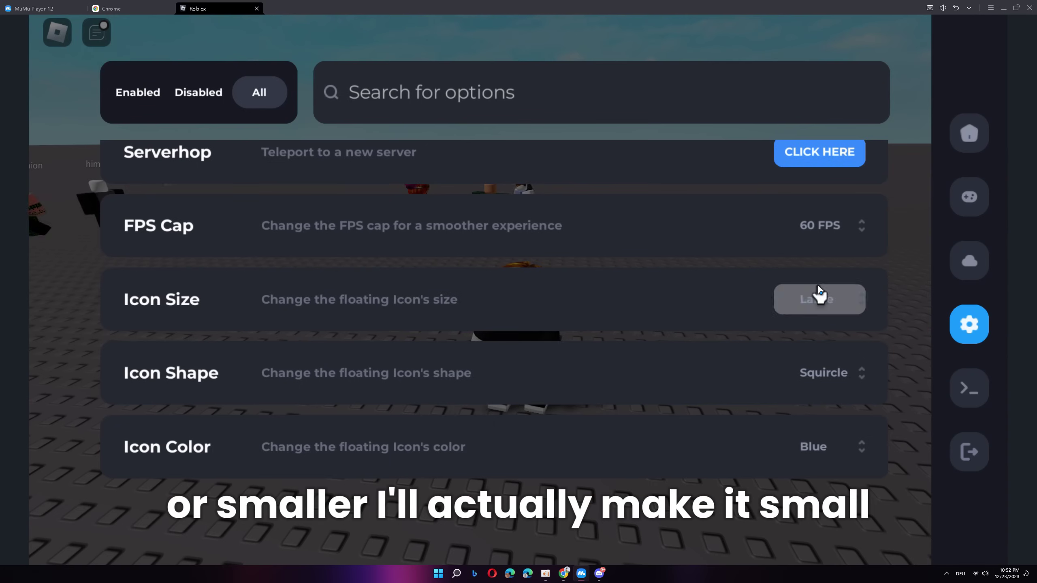
click(819, 295)
click(732, 394)
click(970, 449)
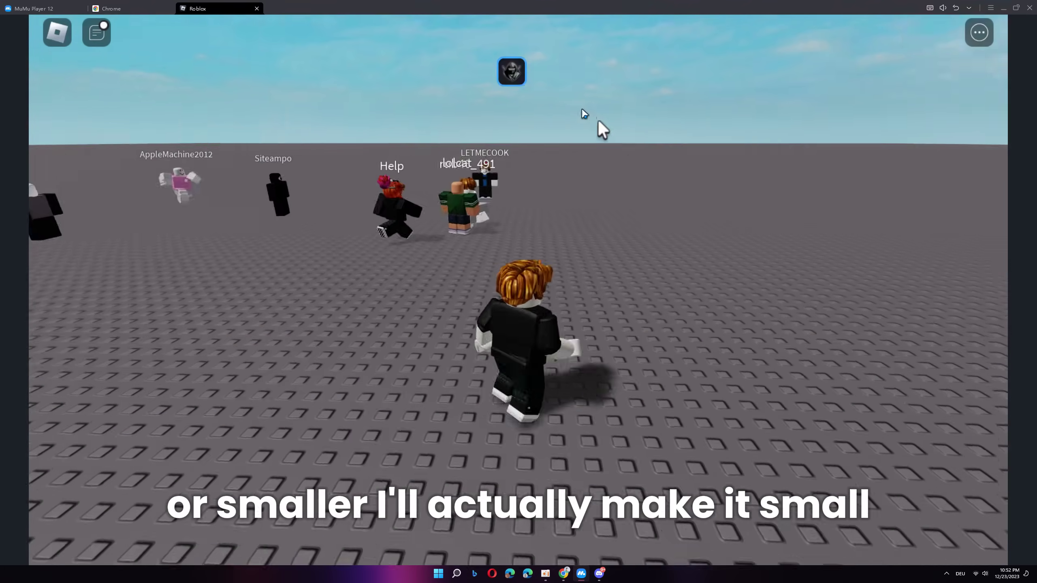
Step: Set the floating icon's Icon Shape to Circle in Delta's settings and close the interface
click(514, 82)
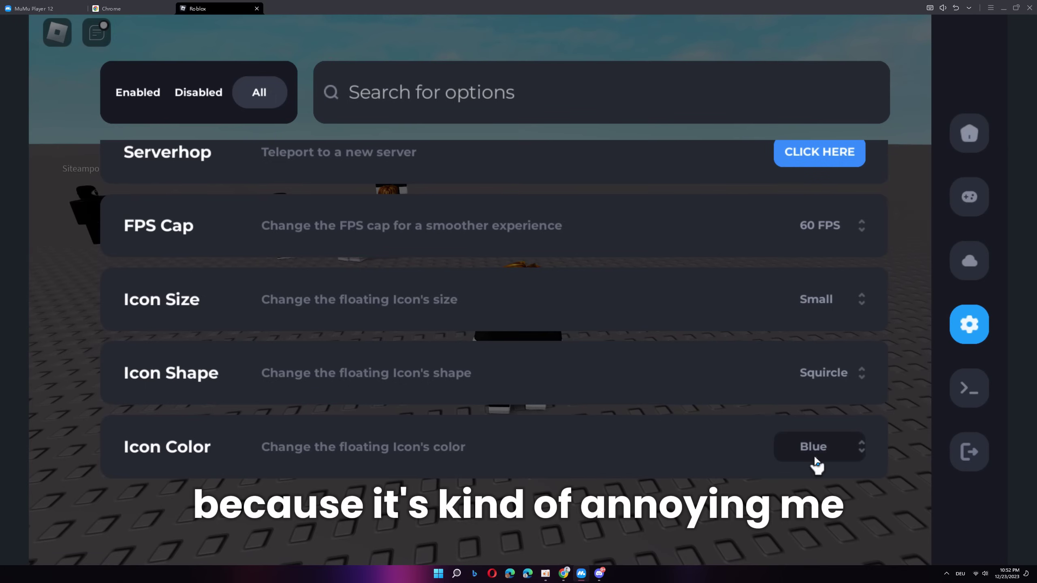
click(810, 382)
click(750, 469)
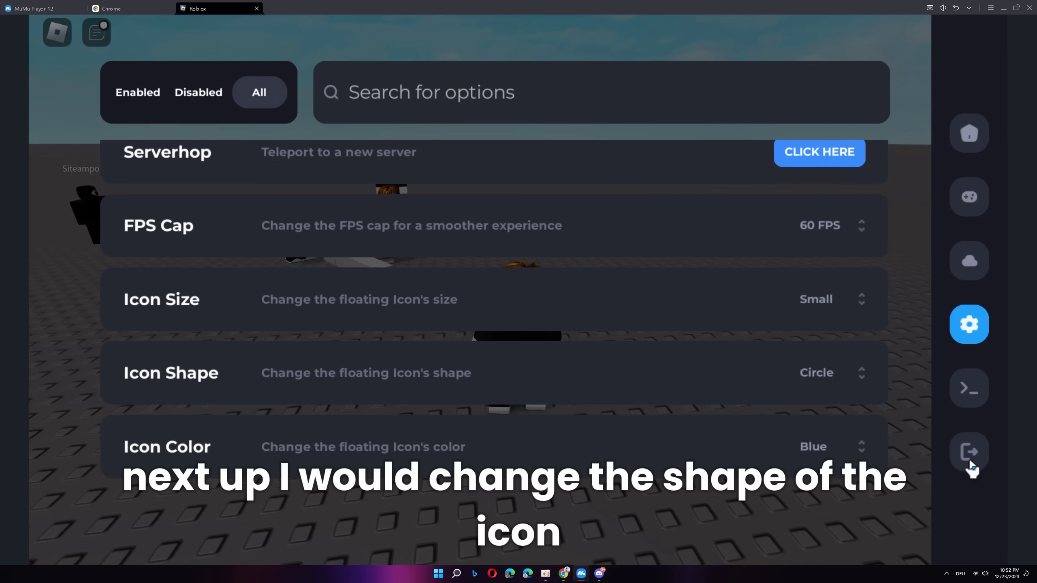
click(970, 453)
Step: Set the floating icon's Icon Color to Purple and view the icon in the game
click(514, 82)
click(797, 449)
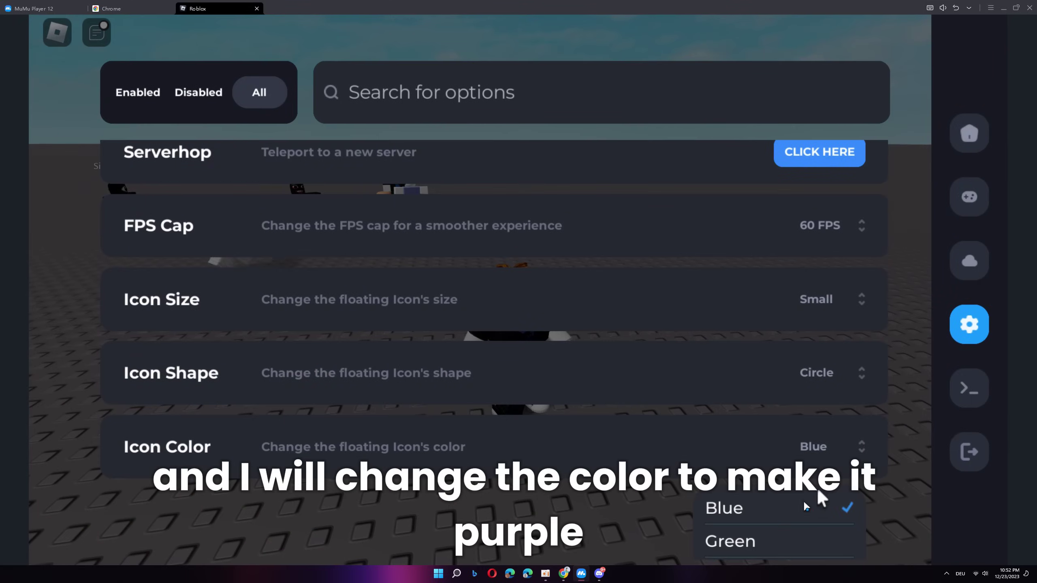
scroll(745, 535, down, 3)
click(735, 440)
click(970, 453)
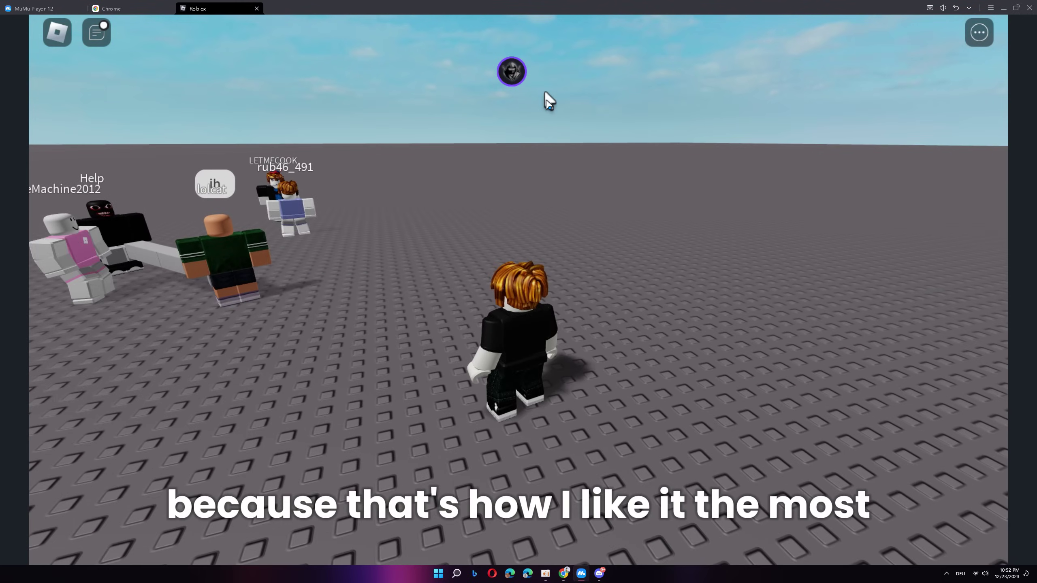
key(s)
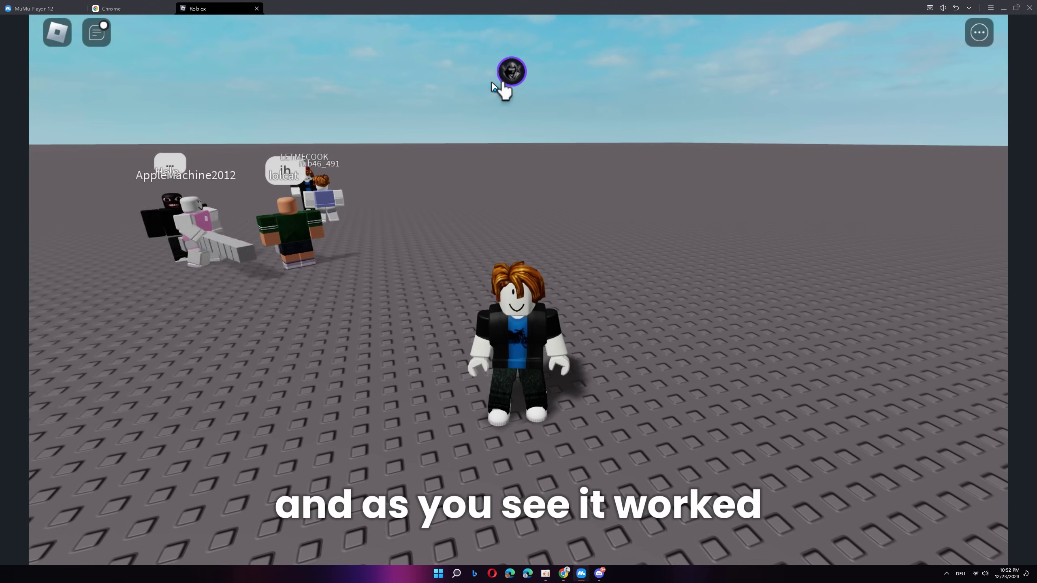
Step: Run the suggested Infinite Yield script from Delta's executor page, return to the game and dismiss the script's notification
click(512, 72)
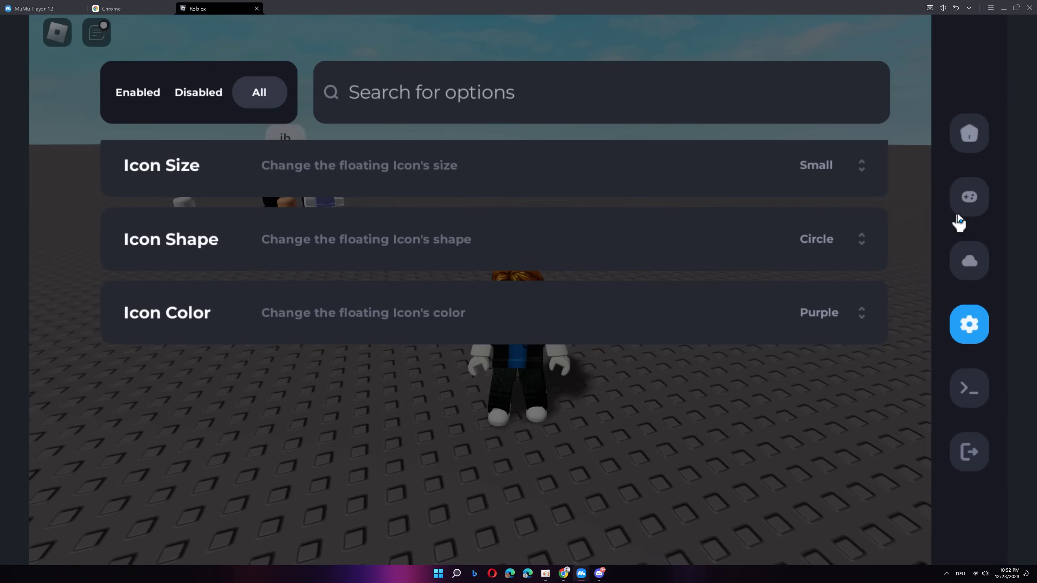
click(958, 212)
click(214, 425)
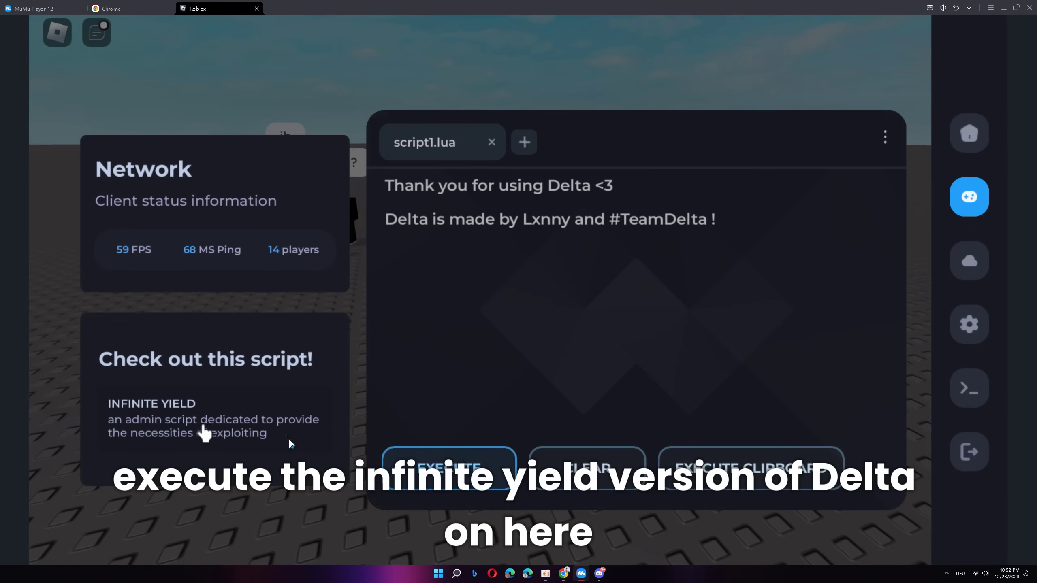
click(976, 453)
key(a)
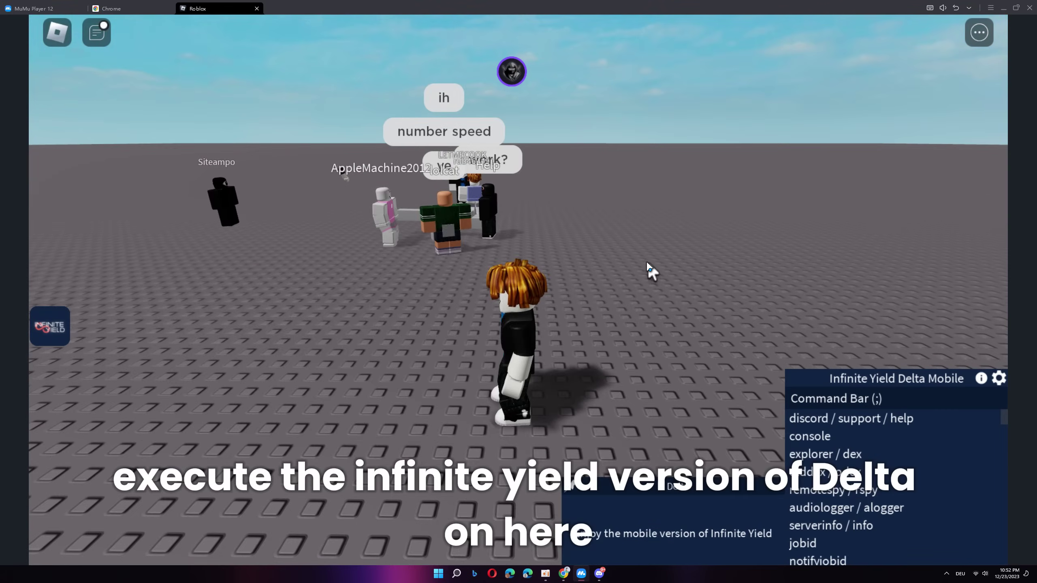
key(d)
click(774, 486)
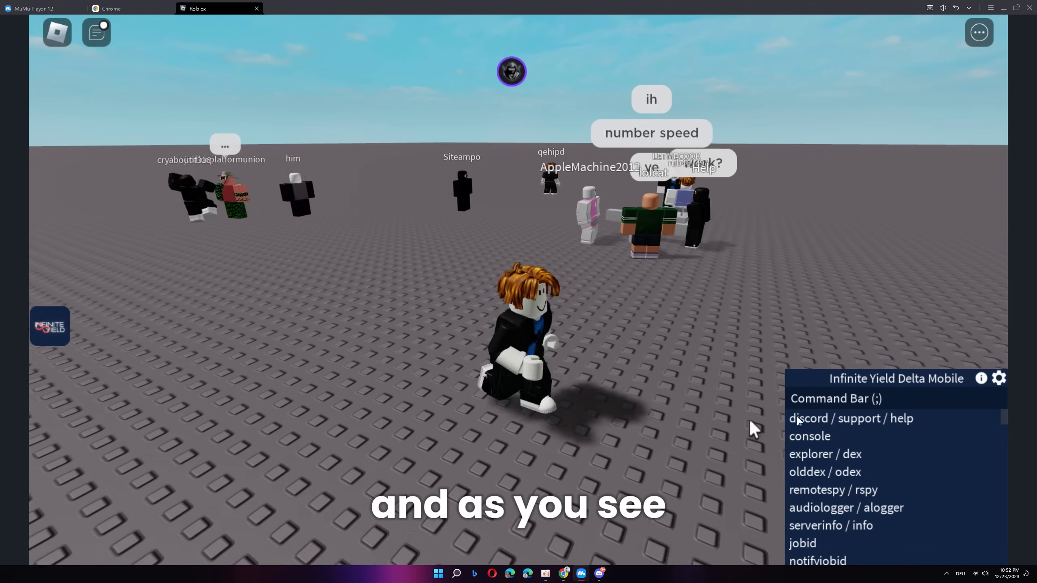
Step: Run the fly command from Infinite Yield's command bar
click(827, 399)
text(fly)
key(Return)
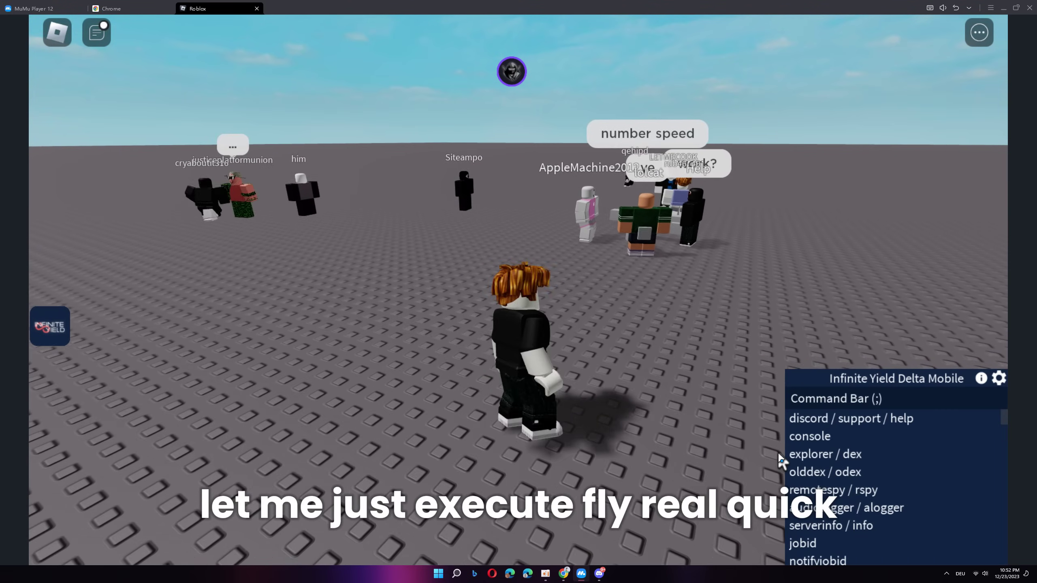